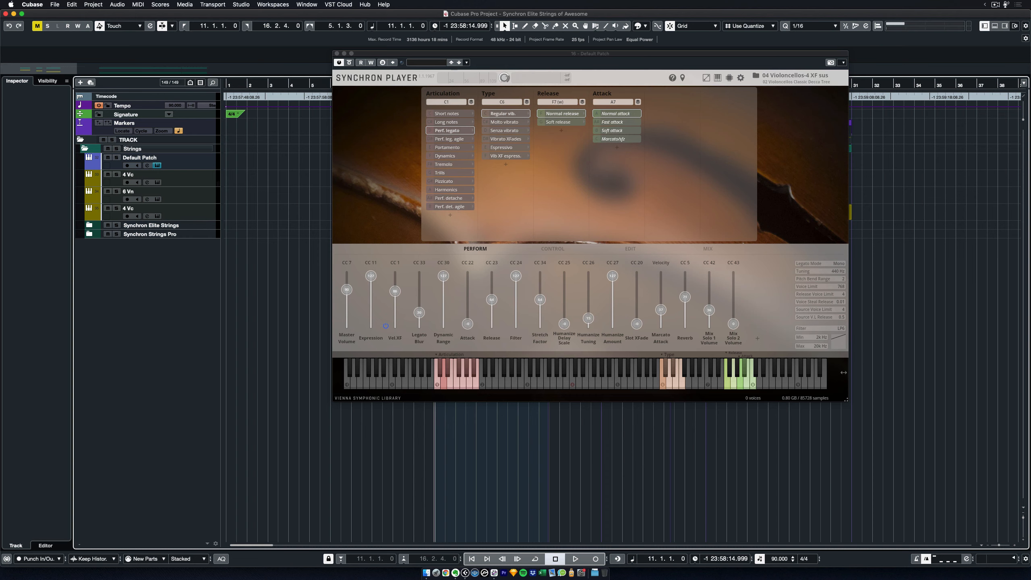
# - Look through the Vibrato XFades, Expressive and Vib XF espress. types of the Perf. legato articulation
pyautogui.moveTo(663, 57); pyautogui.dragTo(663, 55)
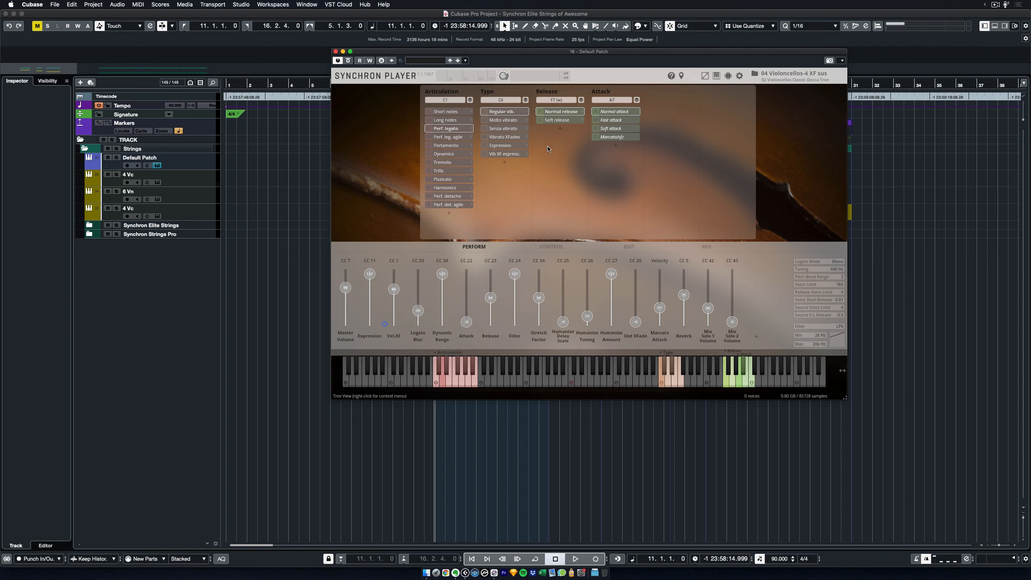
pyautogui.click(510, 138)
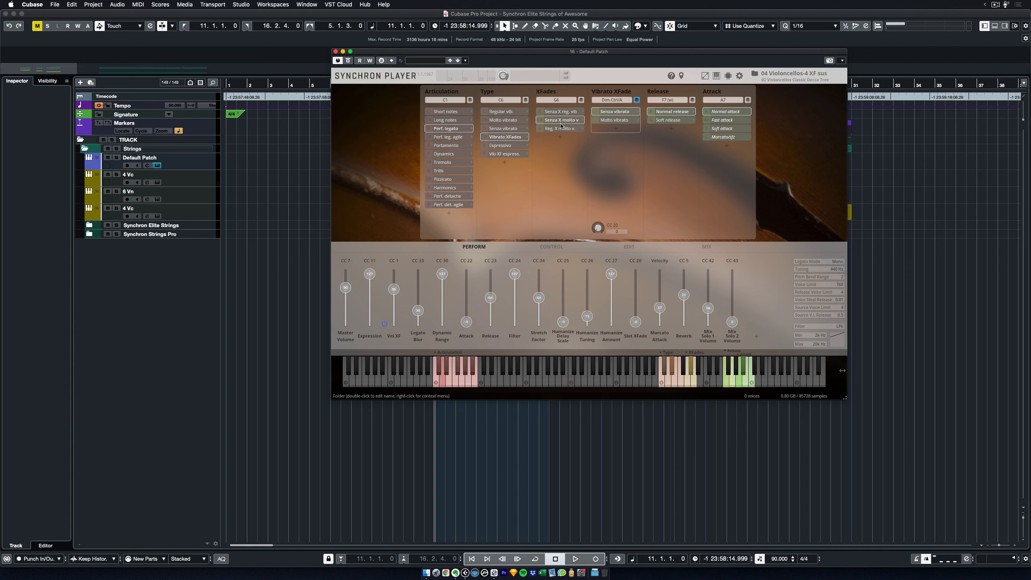
pyautogui.click(506, 146)
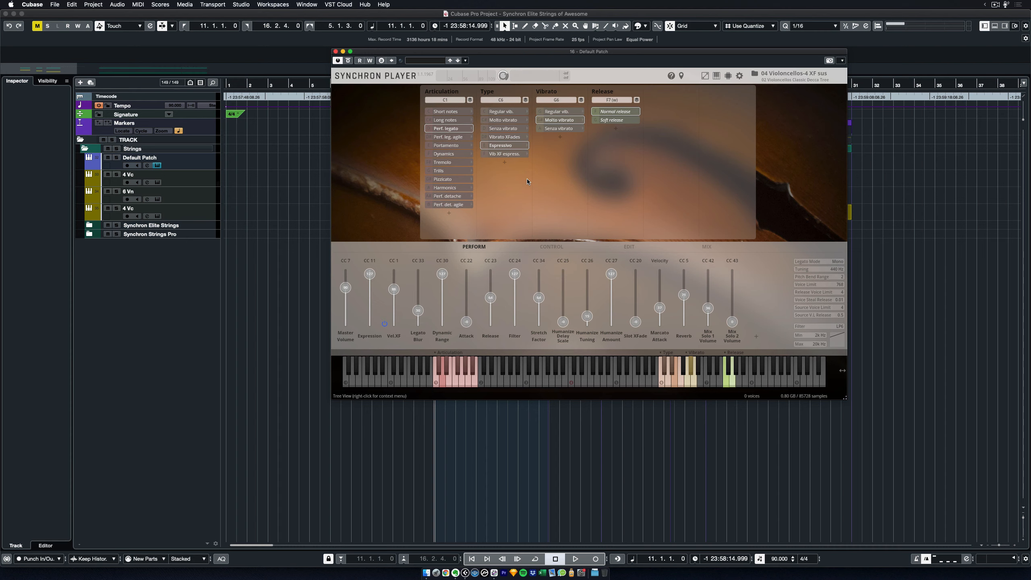
pyautogui.click(512, 154)
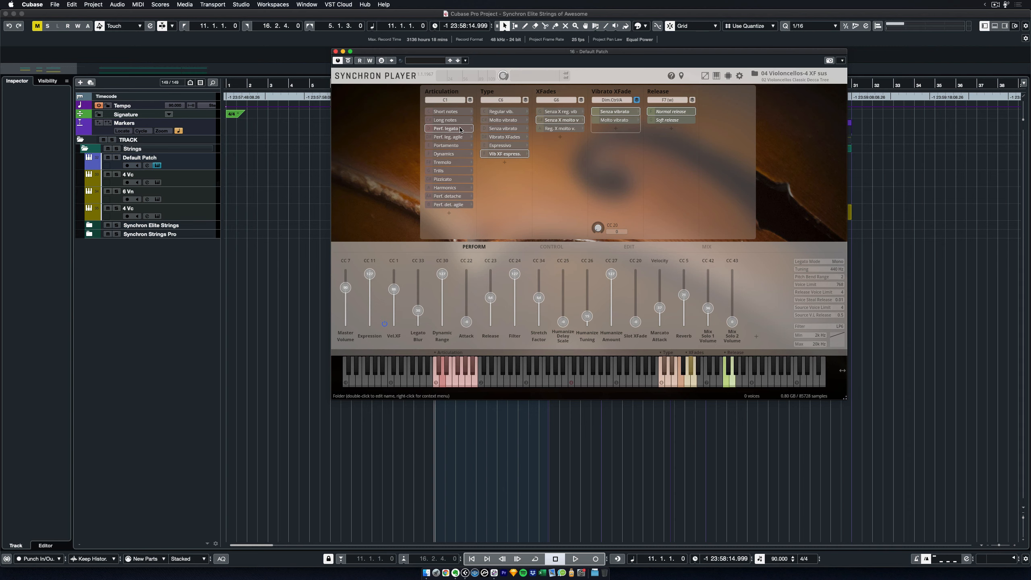
# - Examine the Short notes, Portamento, Dynamics, Trills, Pizzicato and Harmonics articulations and their types, returning to Perf. legato
pyautogui.click(459, 112)
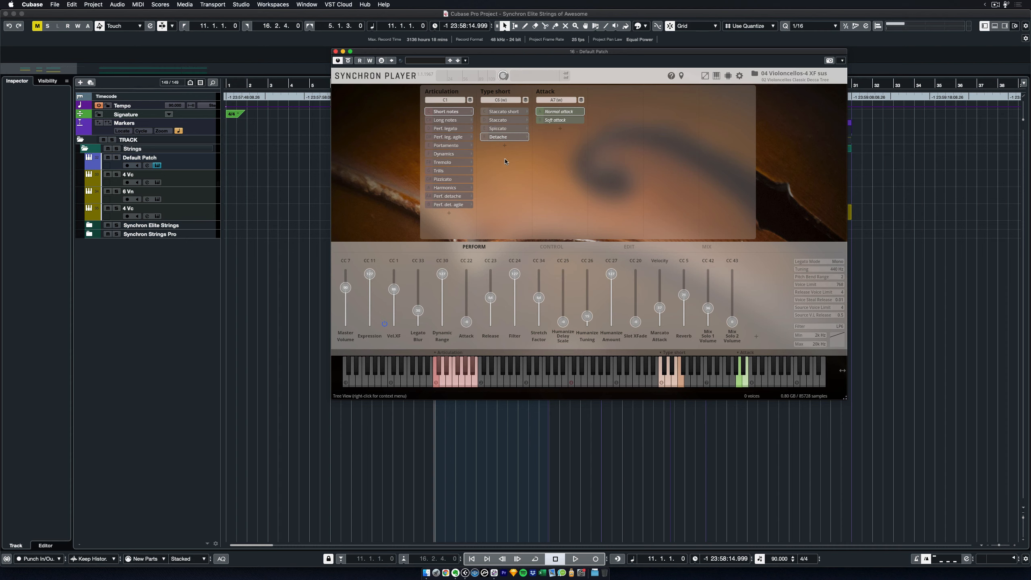
pyautogui.click(454, 146)
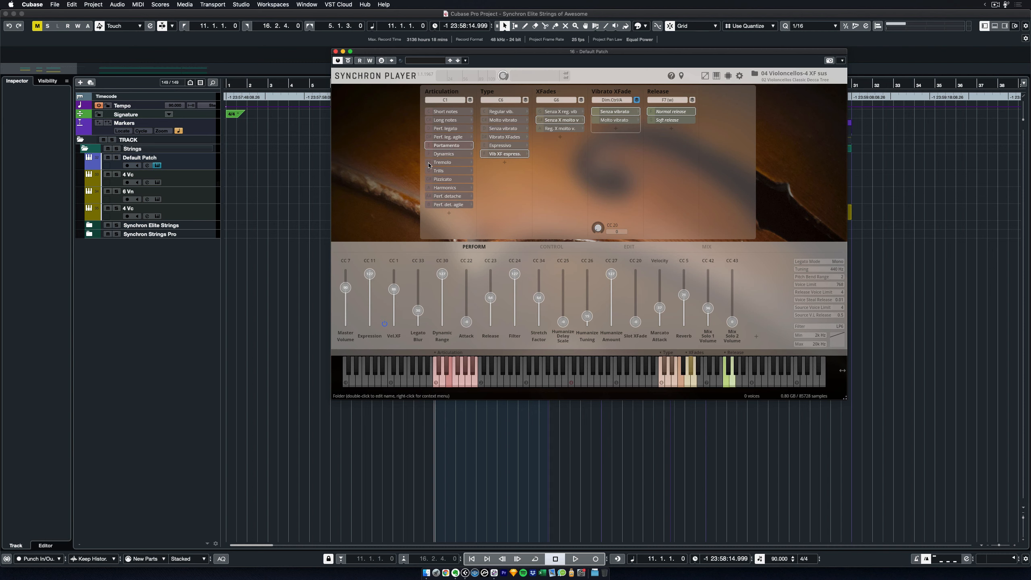
pyautogui.click(443, 153)
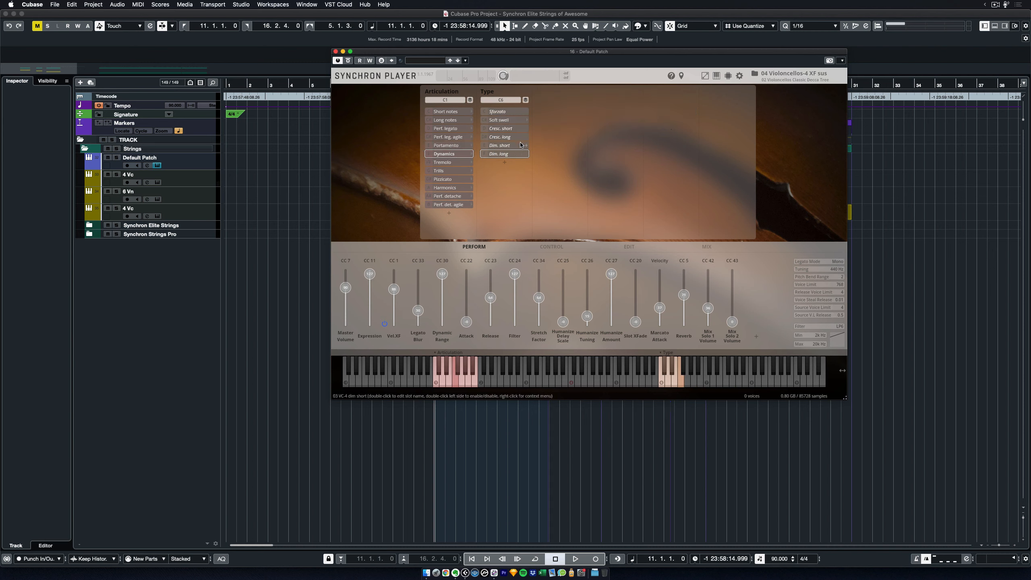
pyautogui.click(461, 171)
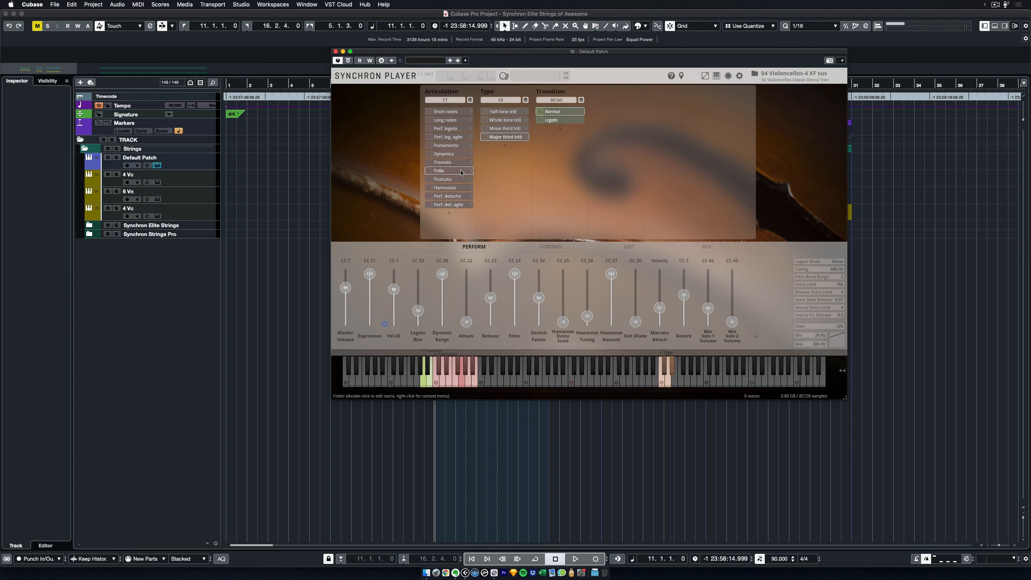
pyautogui.click(506, 111)
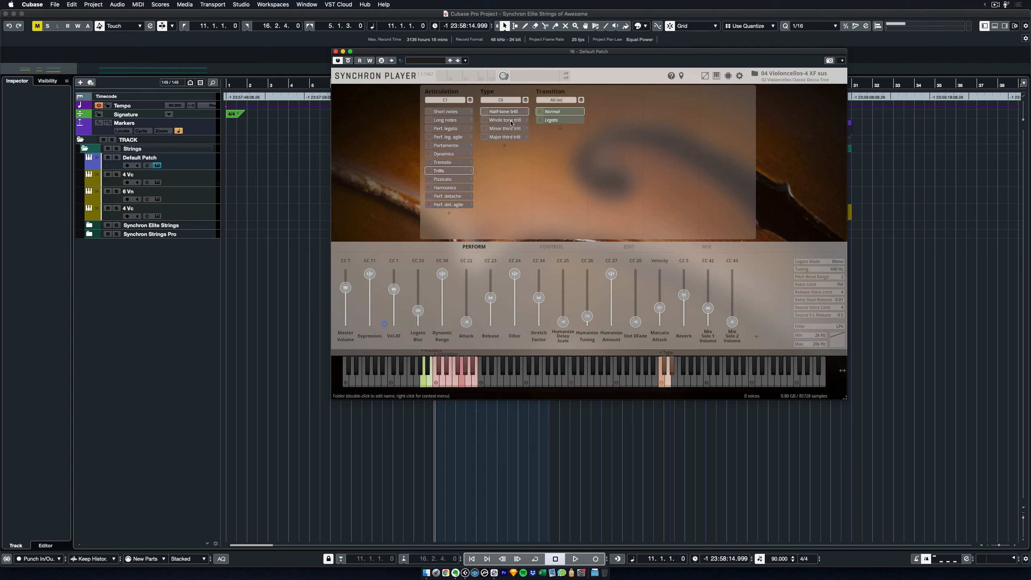
pyautogui.click(557, 122)
pyautogui.click(449, 179)
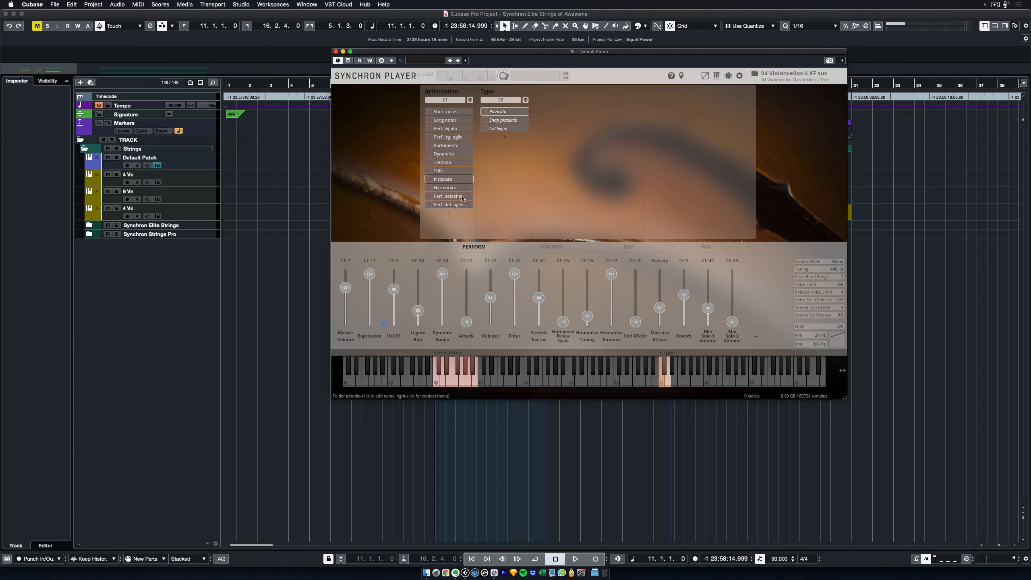
pyautogui.click(458, 188)
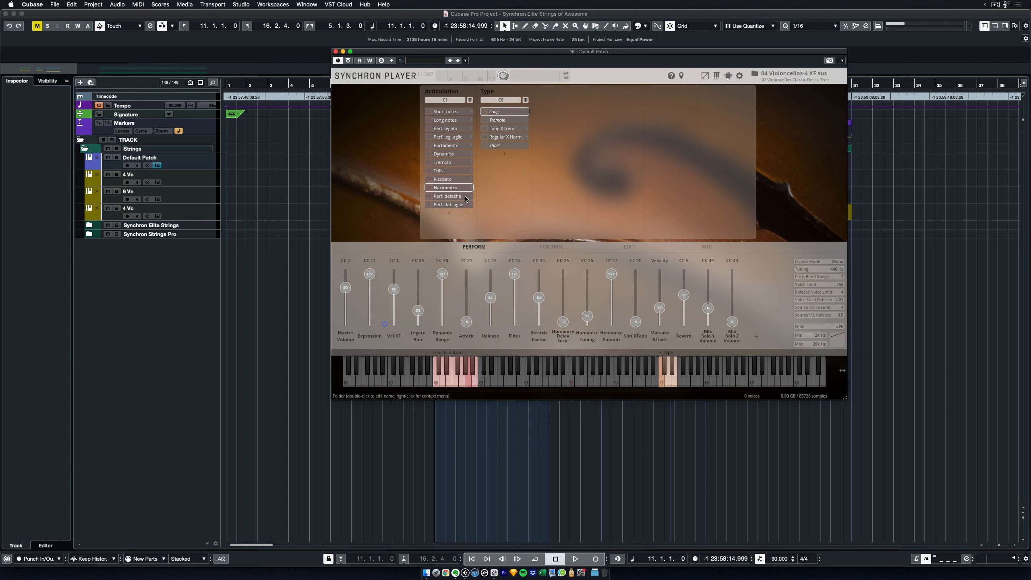
pyautogui.click(461, 130)
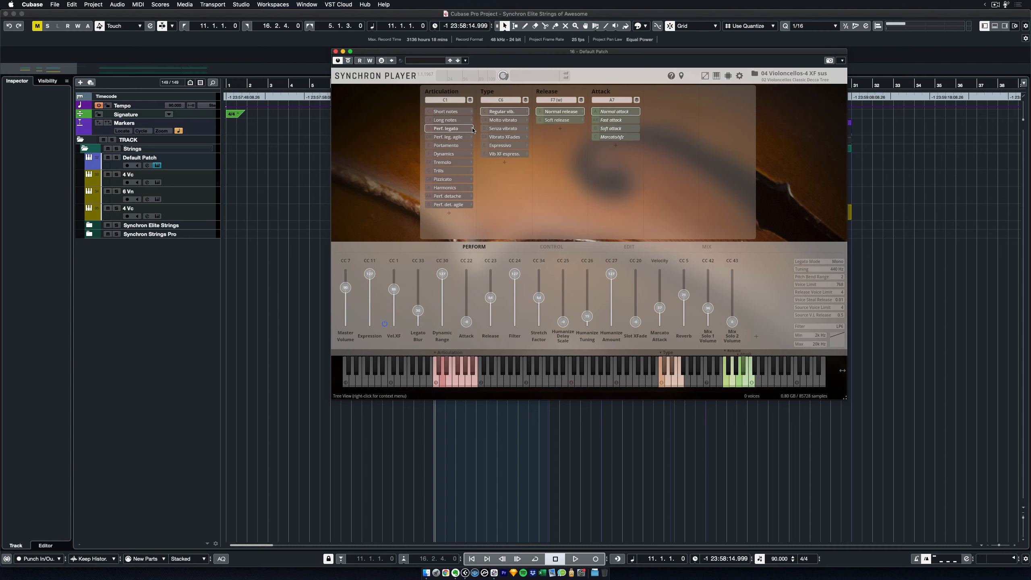
# - Select the Default Patch track and enable the Staccato slot with Bold attack under Short notes
pyautogui.click(450, 114)
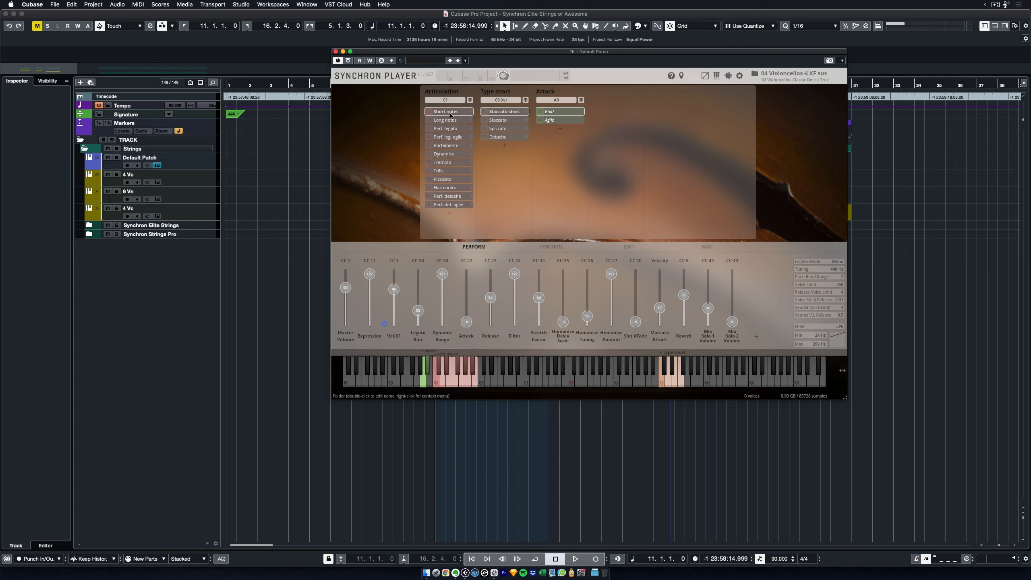
pyautogui.click(503, 121)
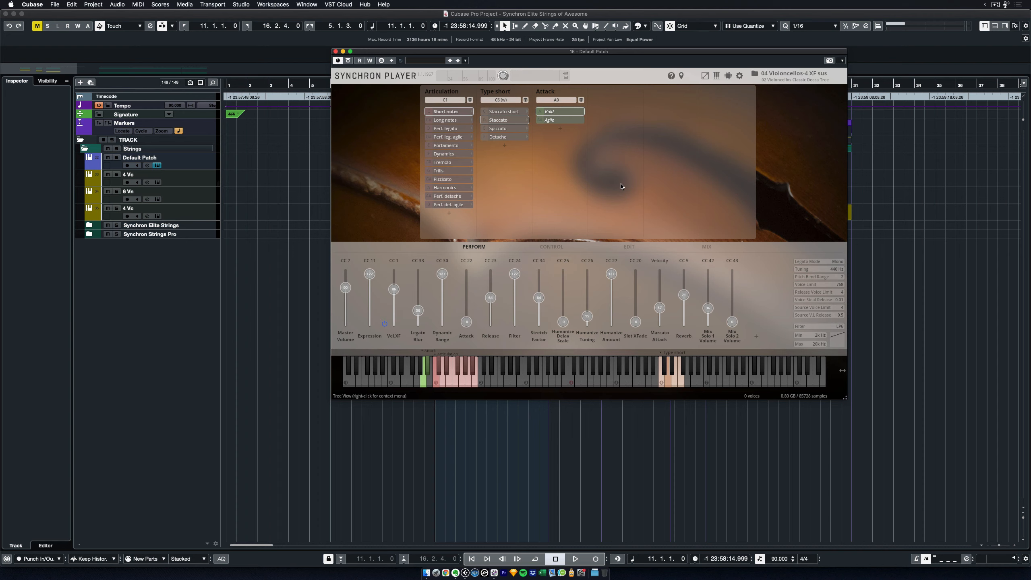
pyautogui.click(197, 165)
pyautogui.click(567, 172)
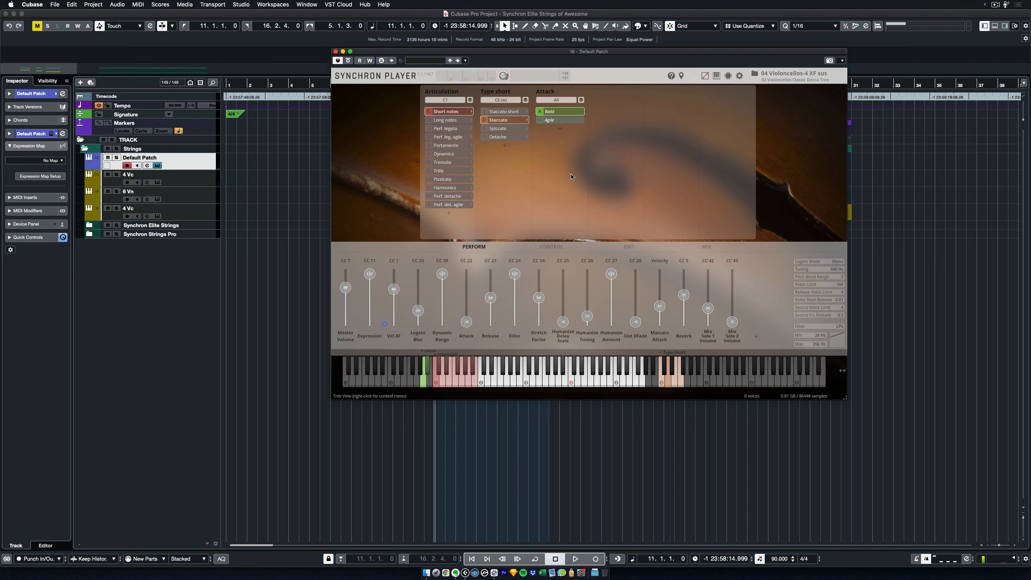
# - Enable the Perf. legato Expressive slot with regular vibrato and soft release, and disable it again
pyautogui.click(455, 132)
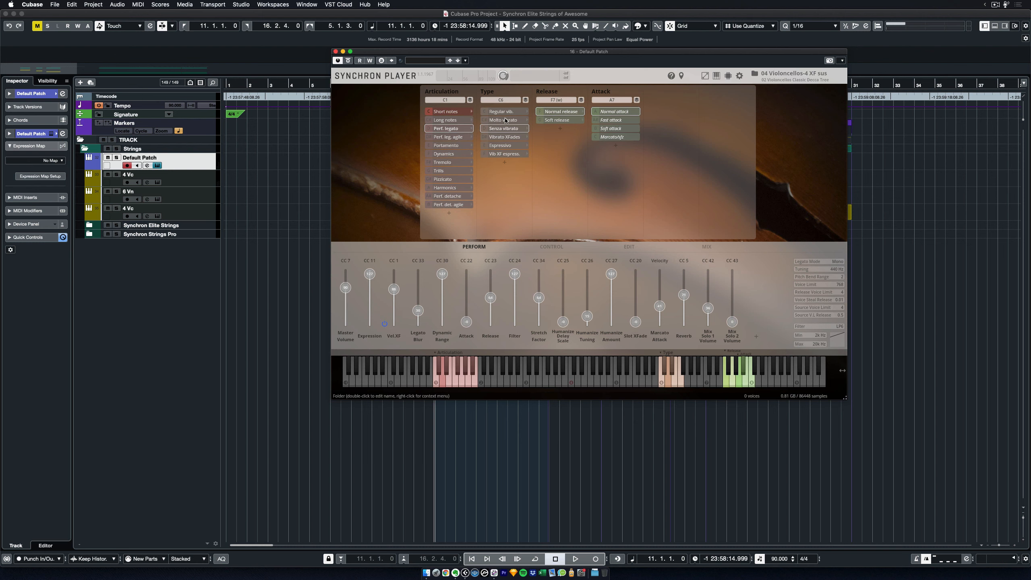
pyautogui.click(516, 146)
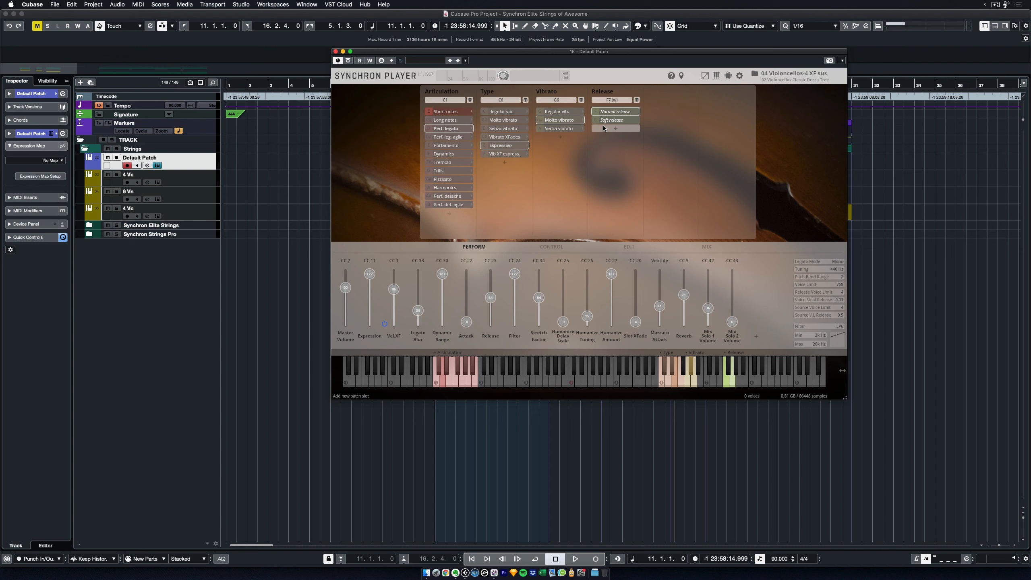
pyautogui.click(562, 112)
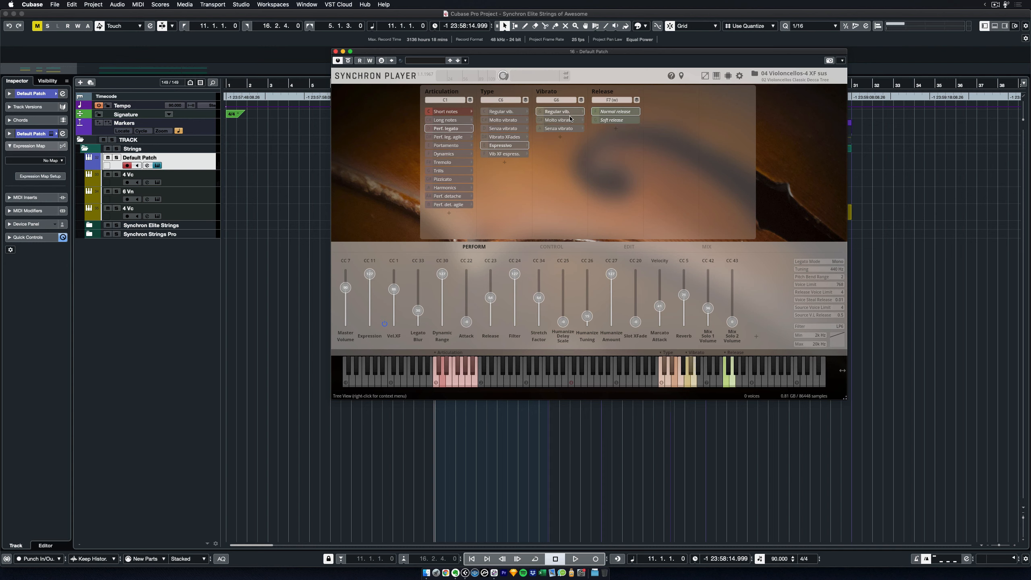
pyautogui.click(615, 120)
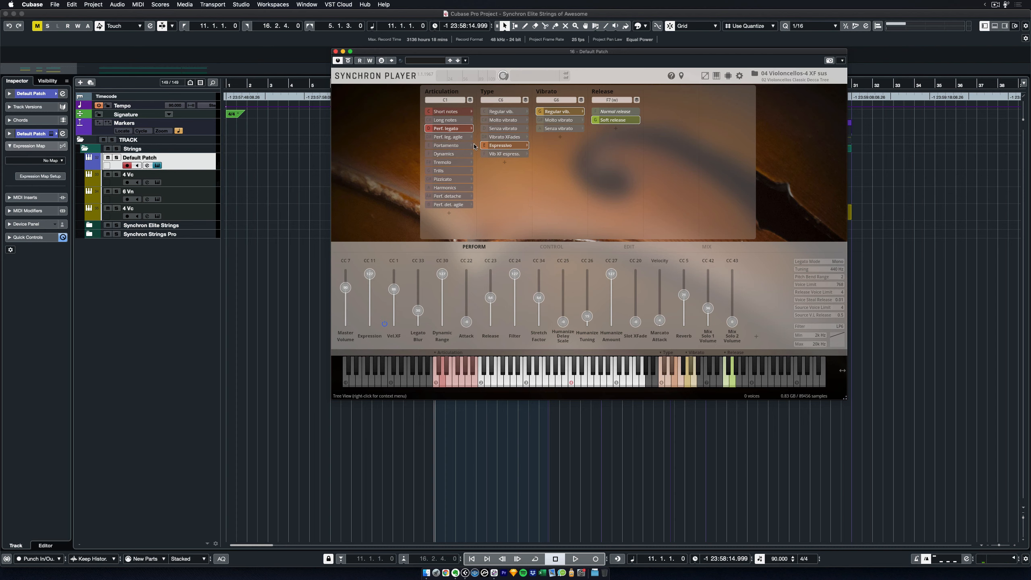
pyautogui.rightClick(464, 129)
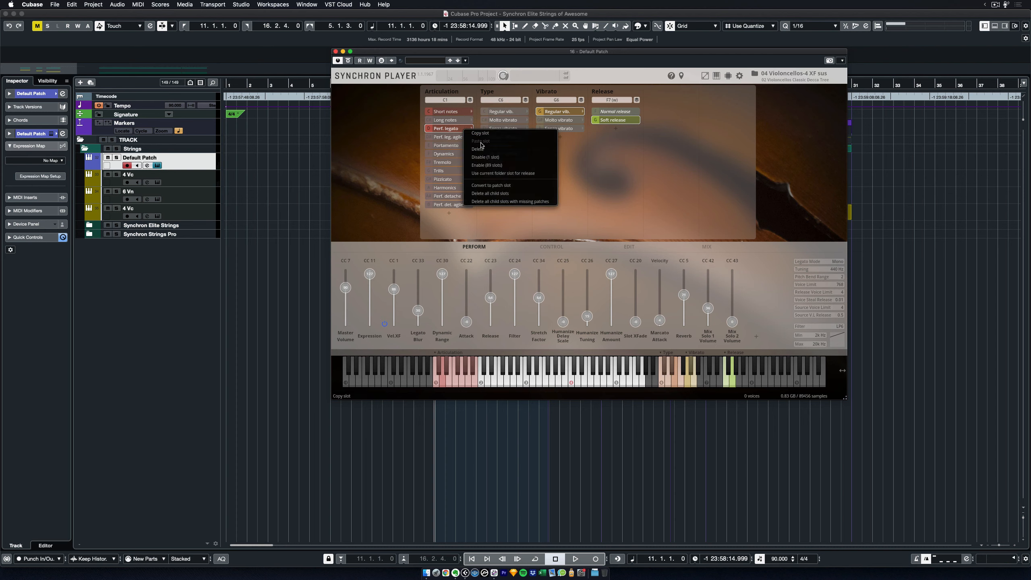
pyautogui.click(491, 158)
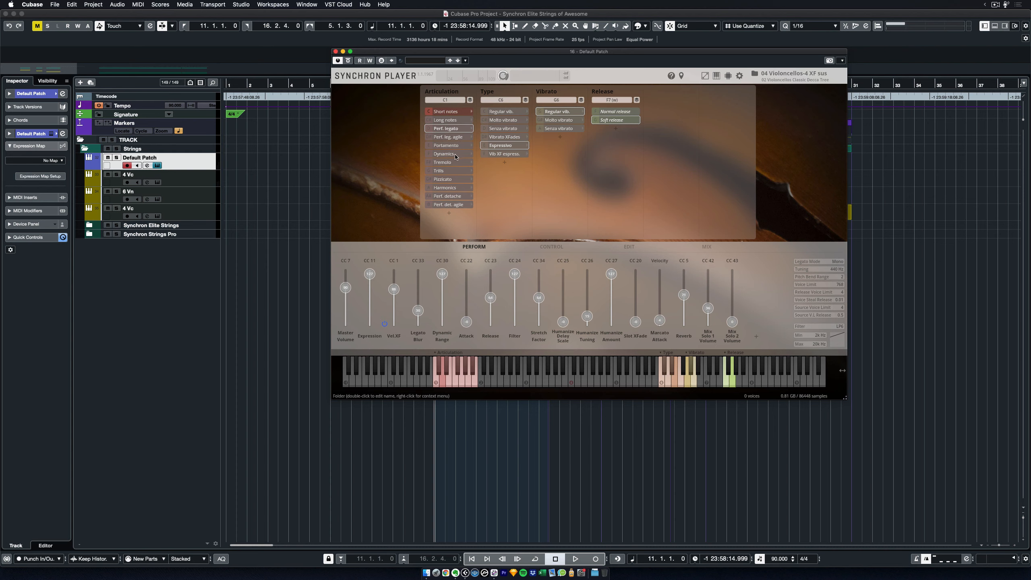
# - Delete the Dynamics slot from the Articulation list of the default patch
pyautogui.rightClick(468, 157)
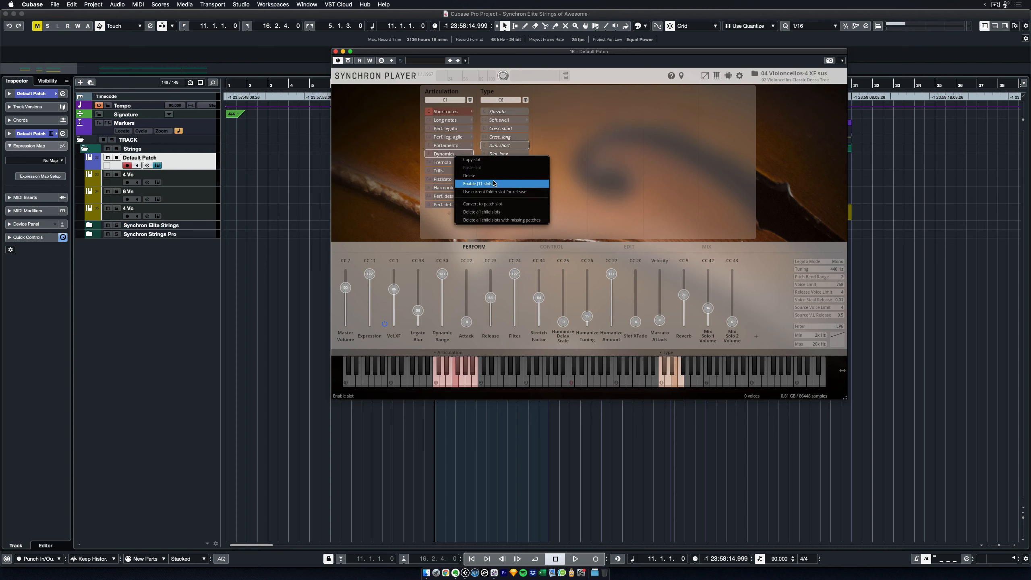
pyautogui.click(459, 155)
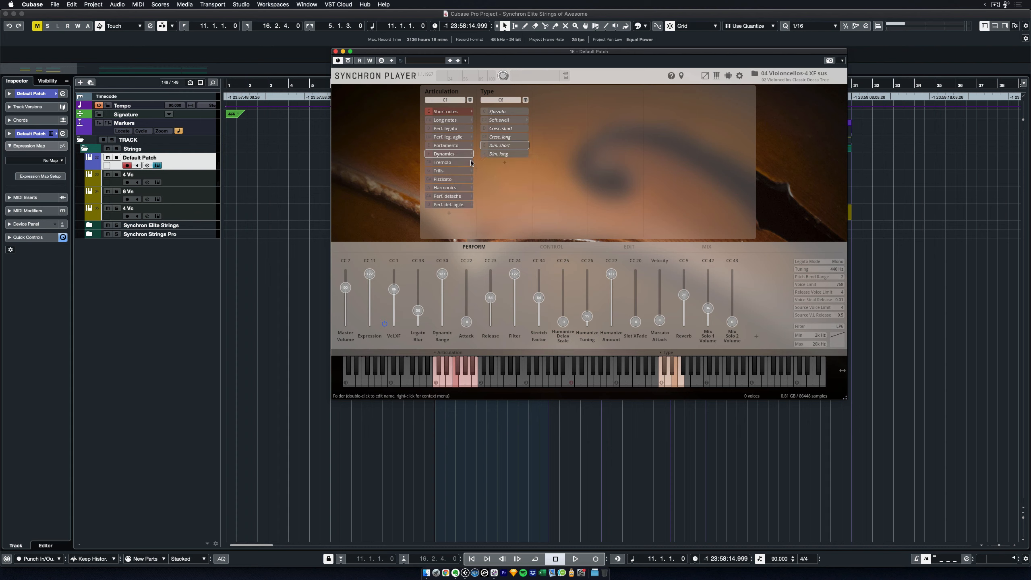
pyautogui.rightClick(461, 155)
pyautogui.click(499, 110)
pyautogui.rightClick(451, 156)
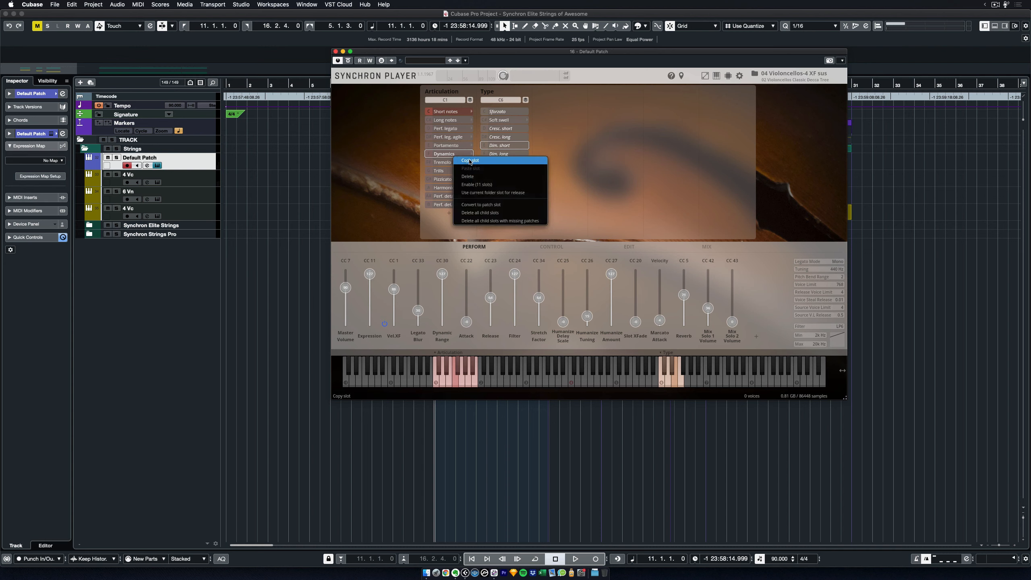
pyautogui.click(467, 177)
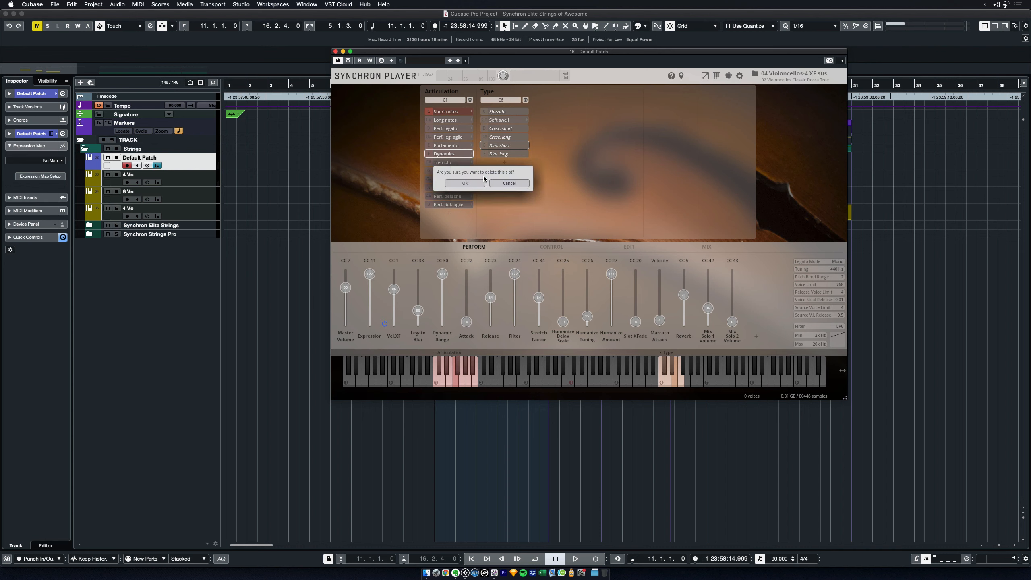
pyautogui.click(468, 186)
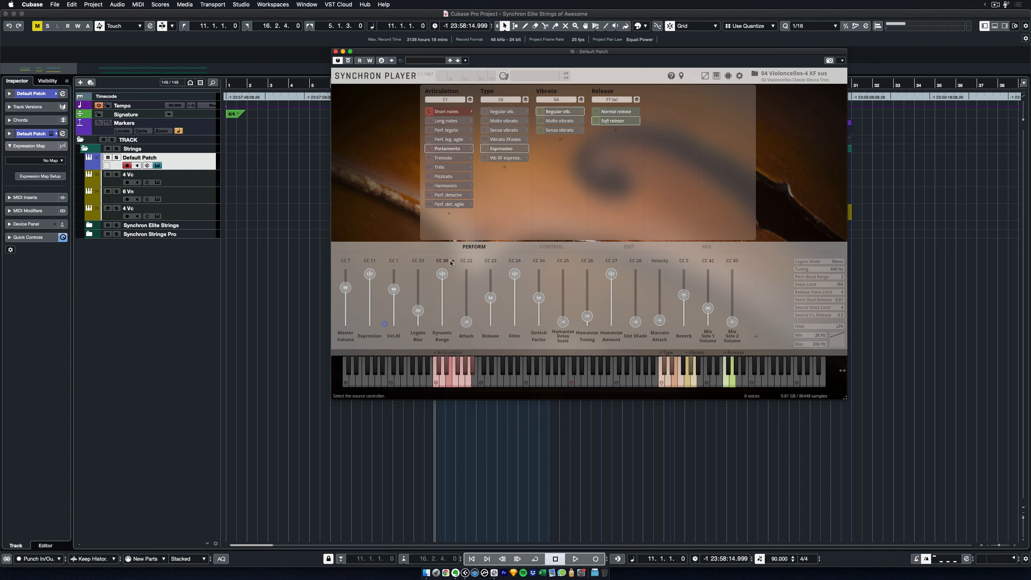
# - Examine the player's control mappings, the edit settings and the mixer channels of the default patch
pyautogui.click(551, 247)
pyautogui.scroll(-10, 528, 288)
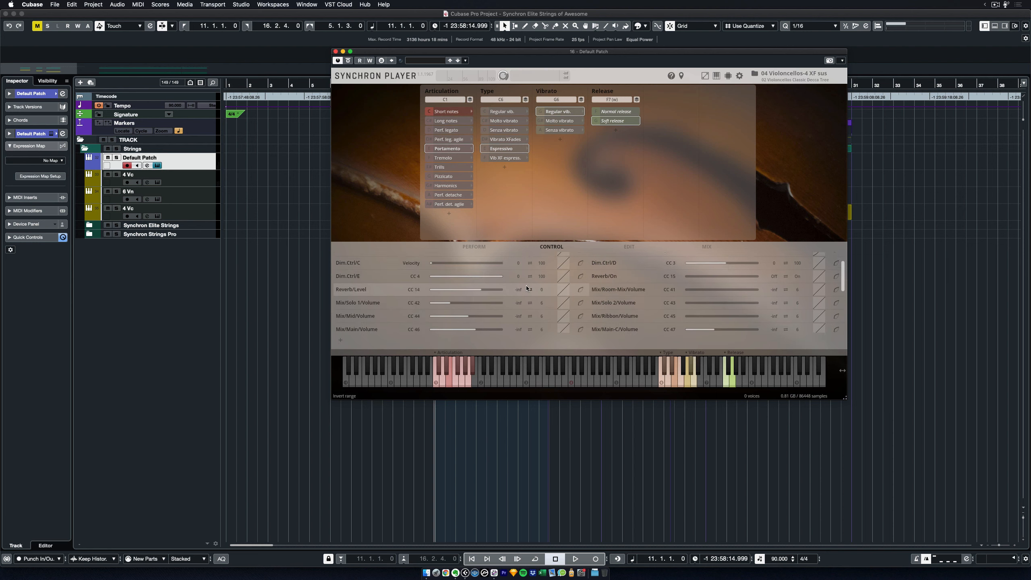
pyautogui.scroll(1, 536, 303)
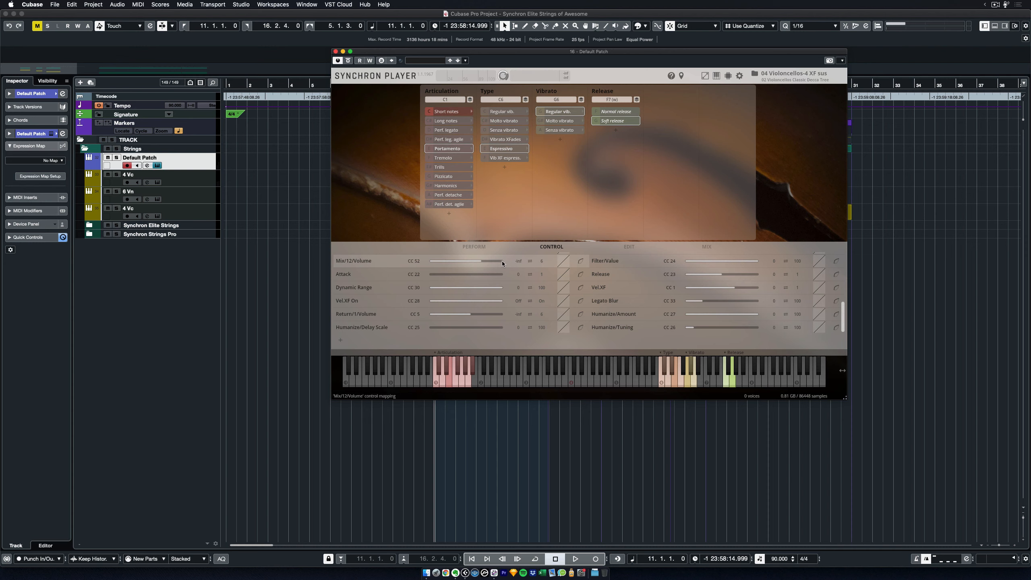
pyautogui.click(629, 246)
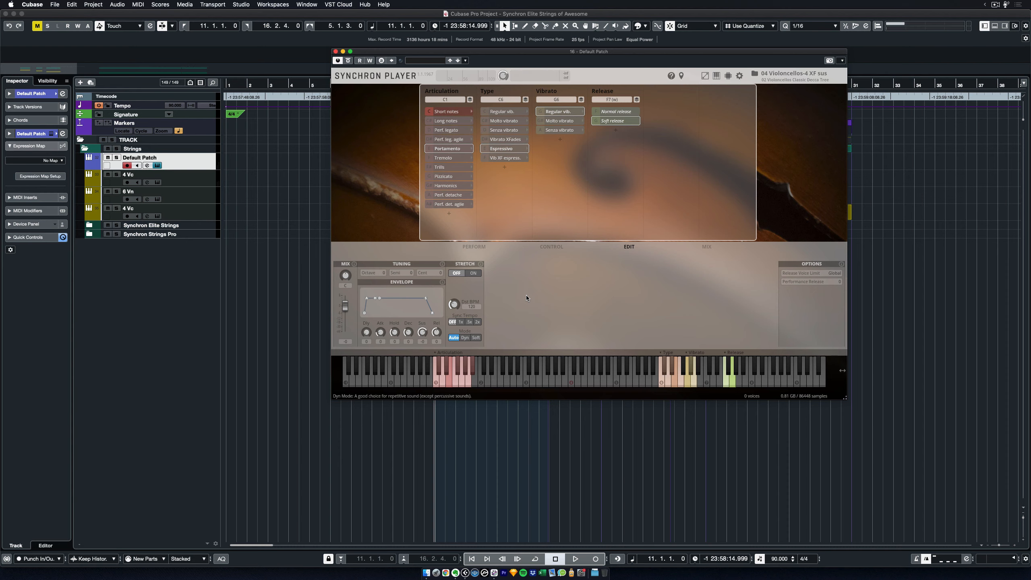
pyautogui.click(708, 247)
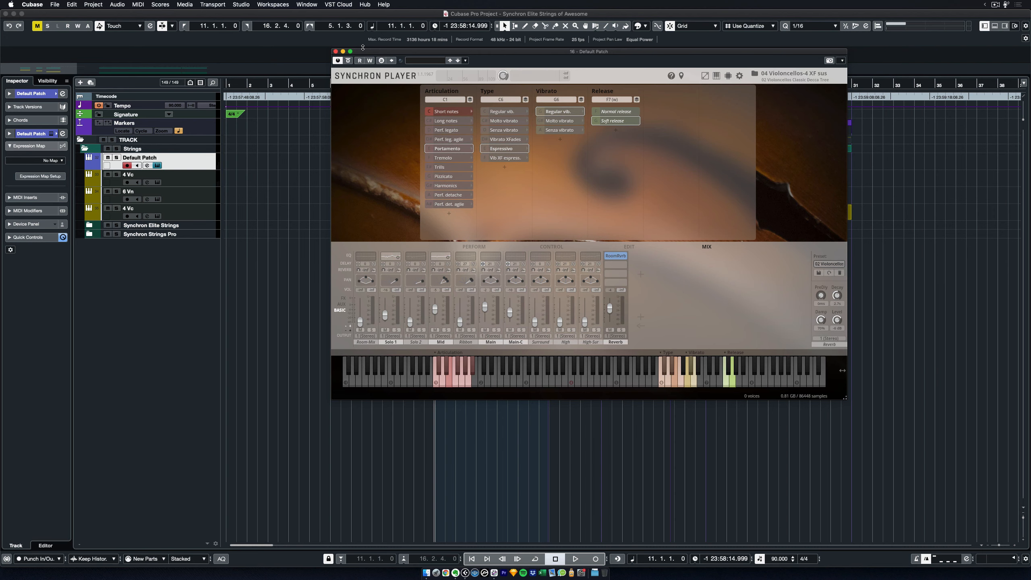
# - Close the Default Patch instrument and open the instrument of the first 4 Vc track, repositioning its window
pyautogui.click(336, 52)
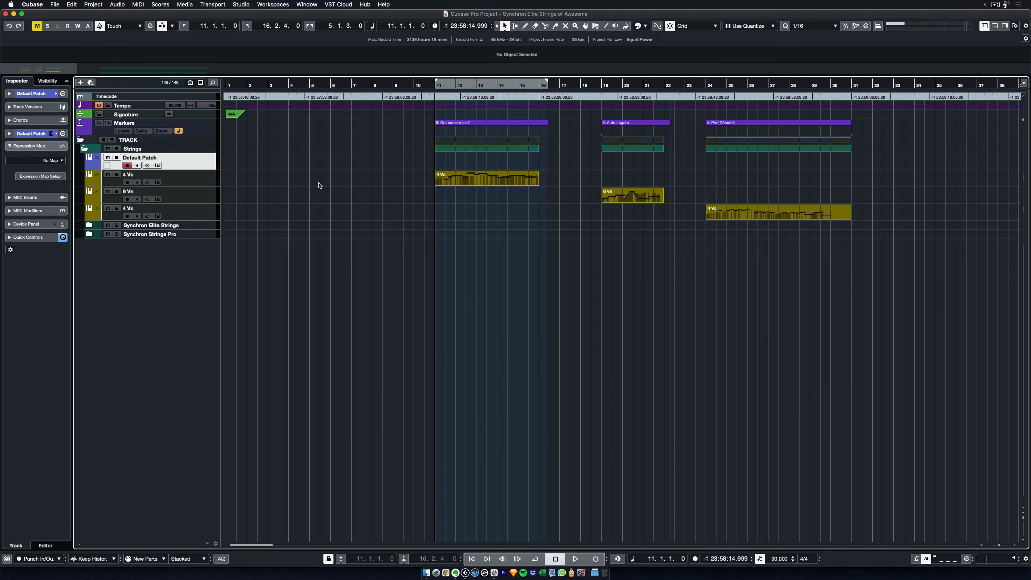
pyautogui.click(205, 181)
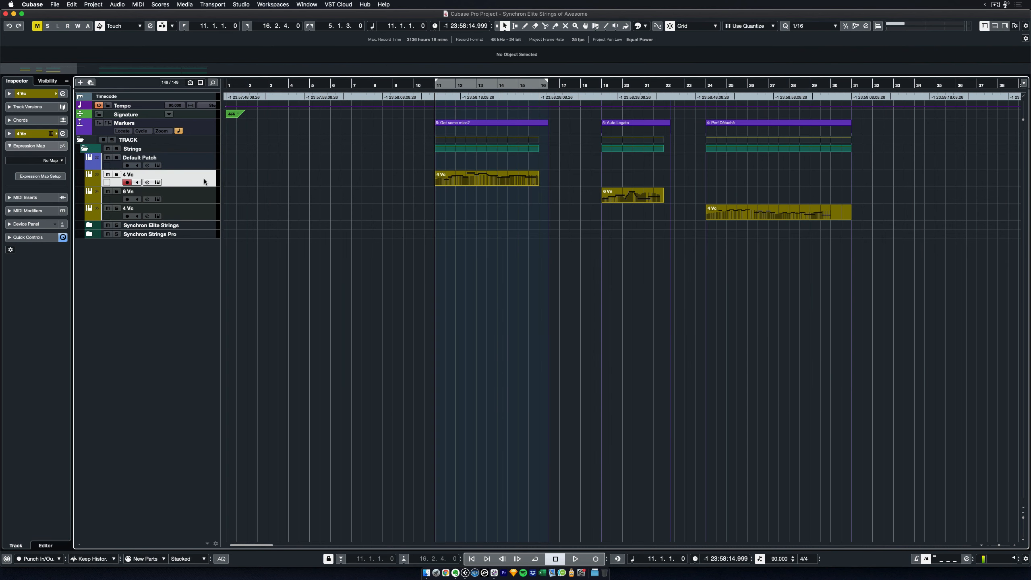
pyautogui.click(157, 181)
pyautogui.moveTo(479, 62); pyautogui.dragTo(682, 219)
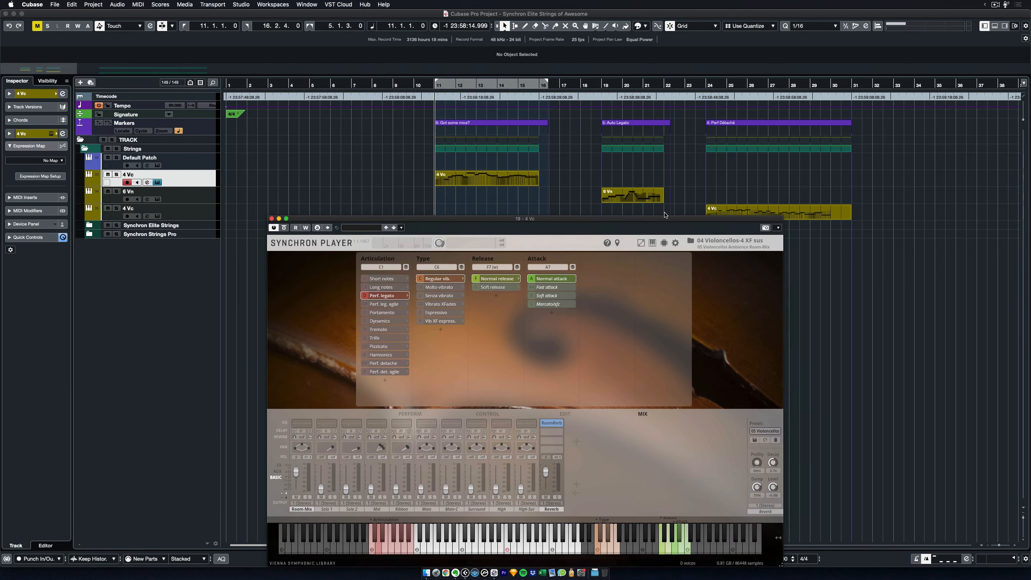
pyautogui.moveTo(565, 220); pyautogui.dragTo(536, 65)
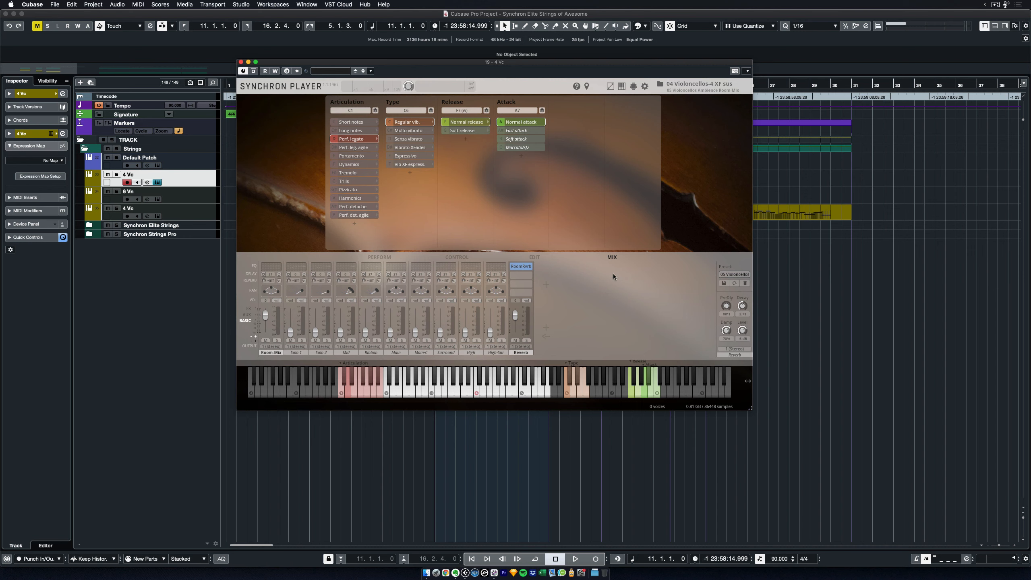
# - Examine the mixer presets available in the 00 Room-Mix Presets category for the cellos
pyautogui.click(737, 275)
pyautogui.moveTo(754, 284)
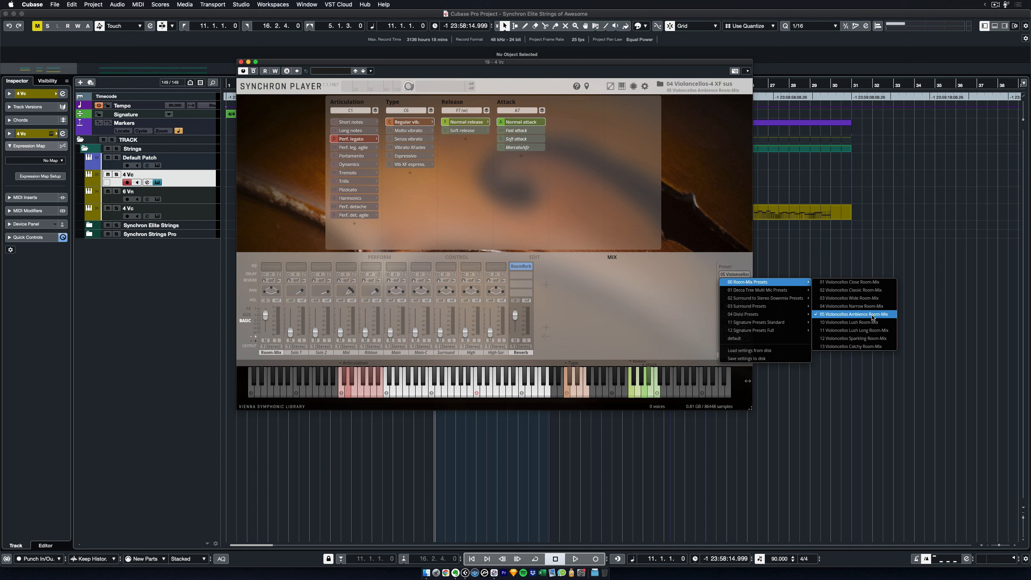
pyautogui.click(636, 310)
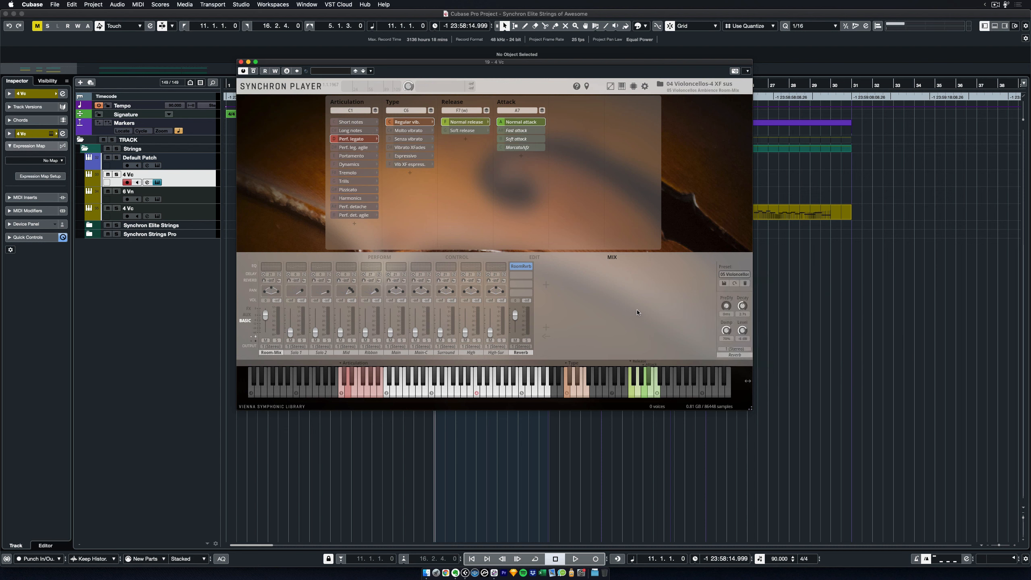
# - Turn on cycle playback and audition the cello passage with the 05 Violoncellos Ambience Room-Mix preset
pyautogui.press('KP_Divide')
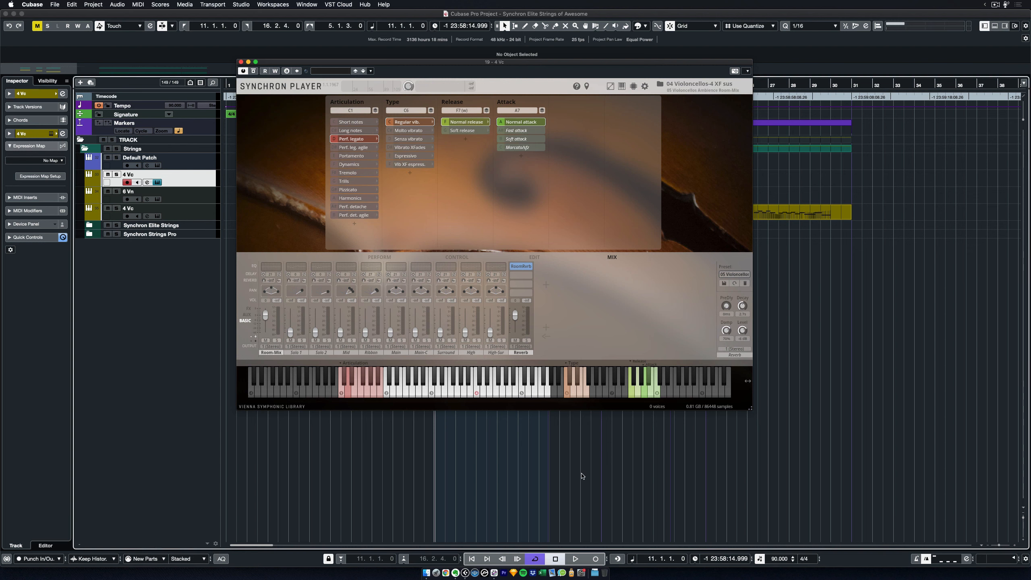
pyautogui.press('space')
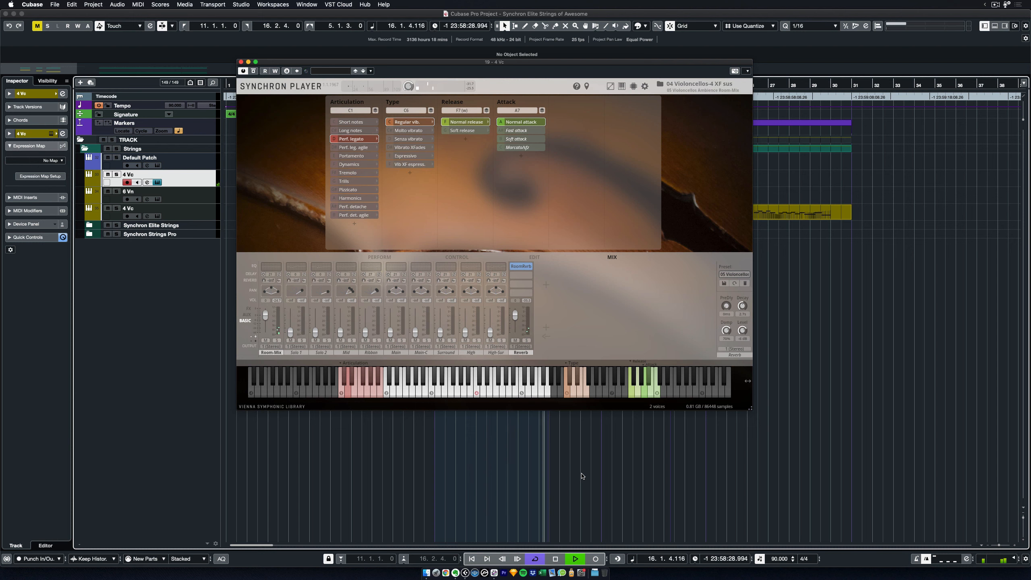
pyautogui.press('space')
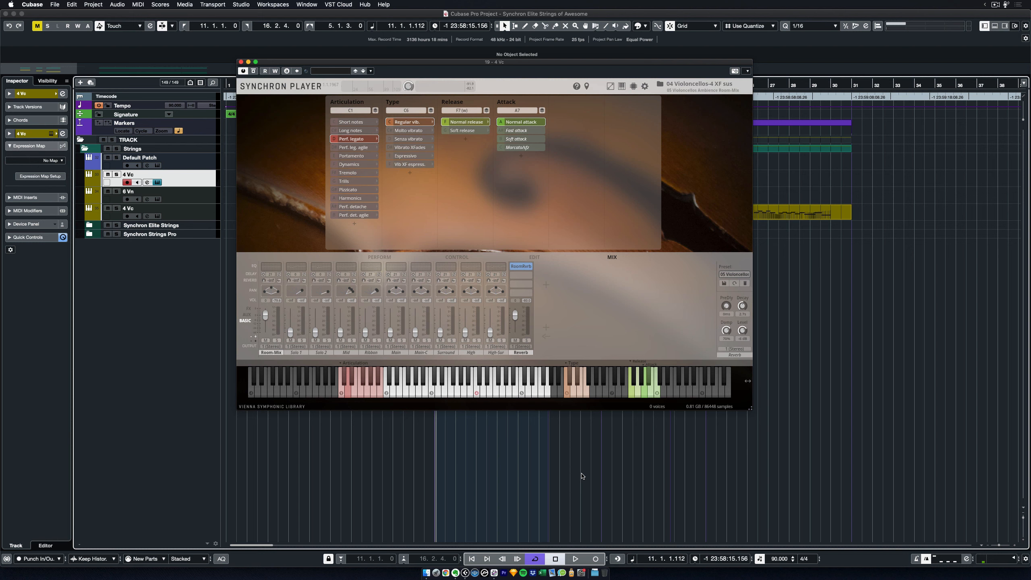
# - Load the 02 Violoncellos Classic Room-Mix mixer preset and play the looped passage to hear it
pyautogui.click(734, 275)
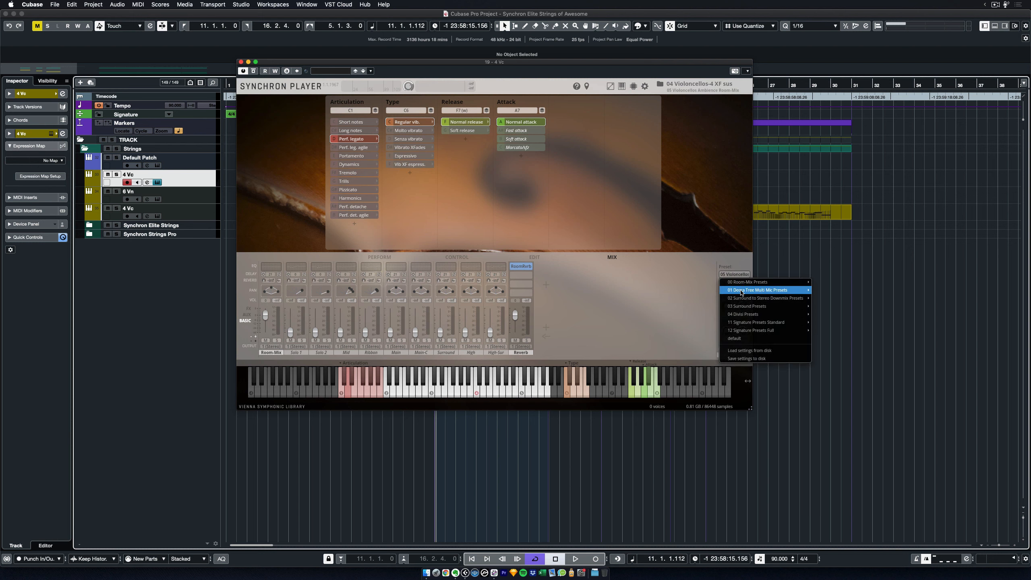
pyautogui.moveTo(748, 290)
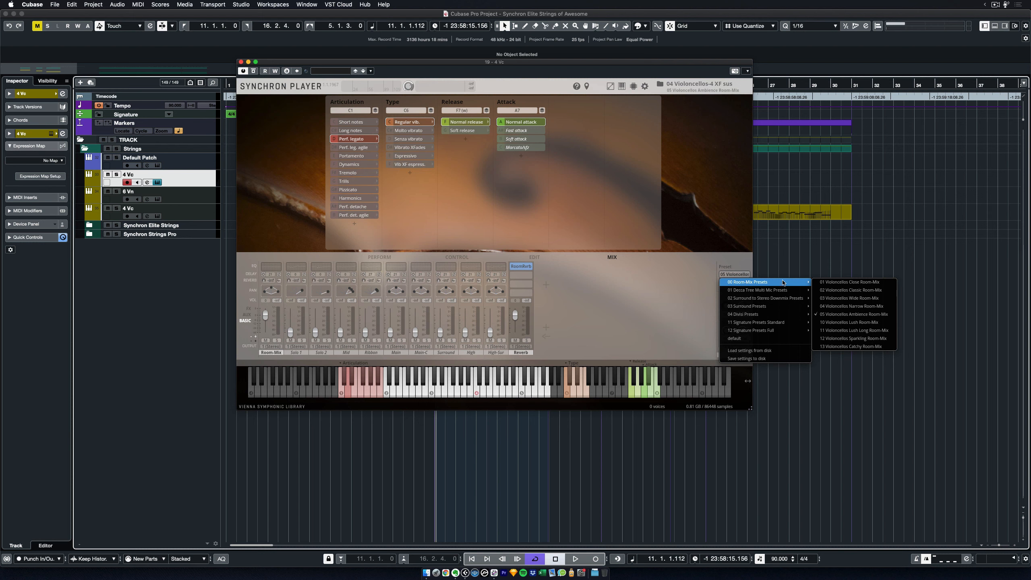
pyautogui.click(861, 291)
pyautogui.press('space')
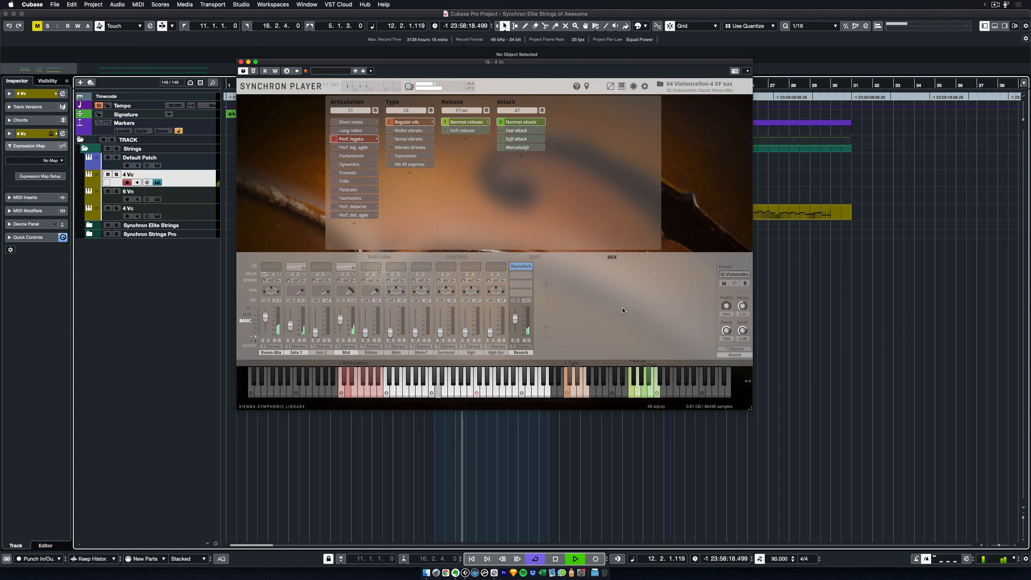
pyautogui.press('space')
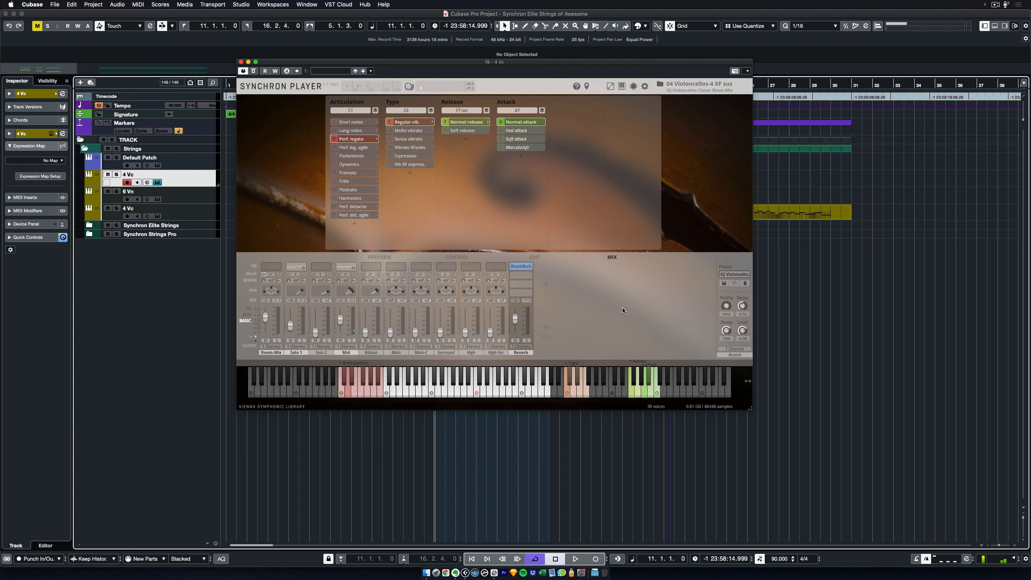
# - Load the 10 Violoncellos Lush Decca Tree preset from the 01 Decca Tree Multi Mic Presets
pyautogui.click(734, 274)
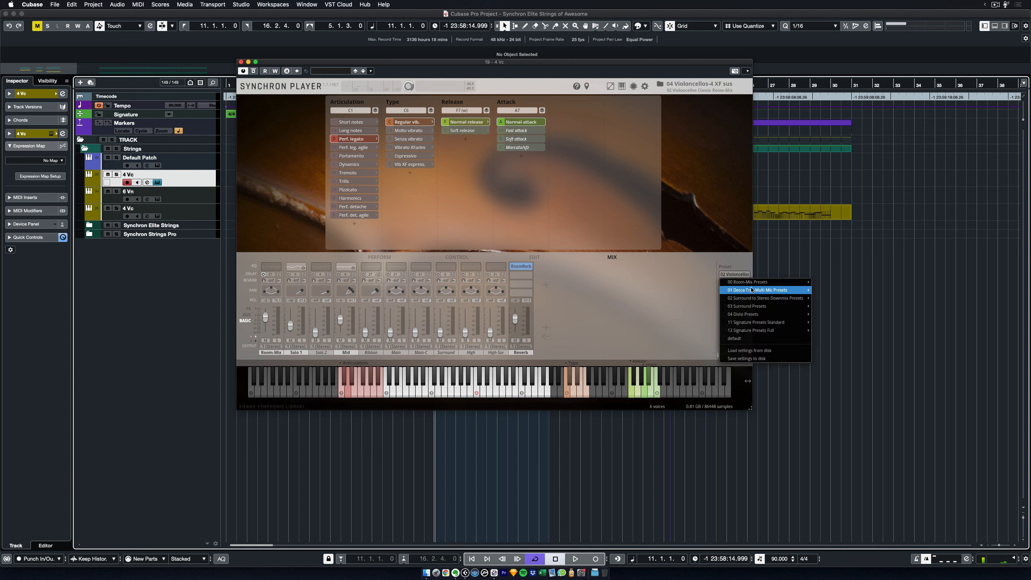
pyautogui.moveTo(751, 289)
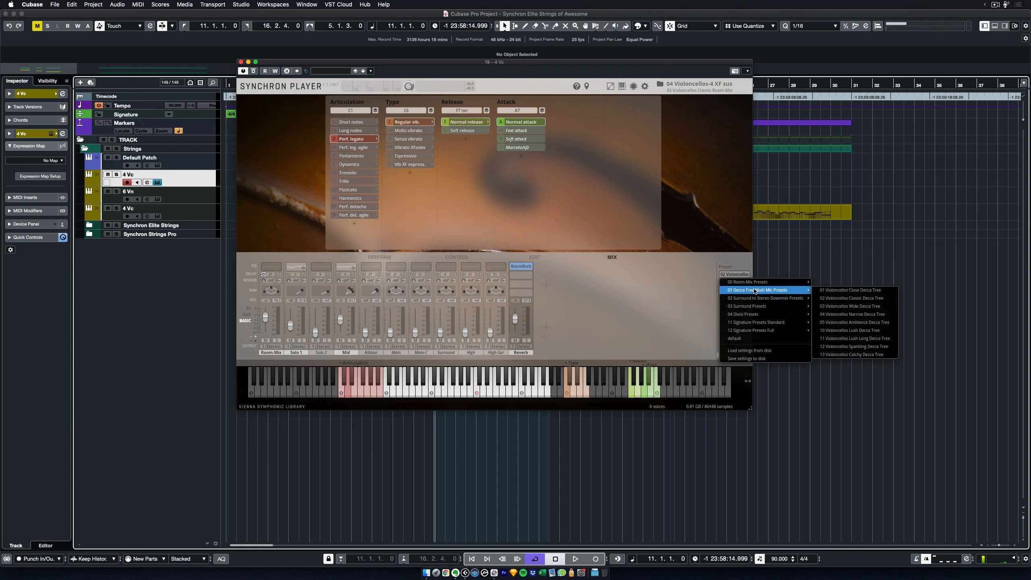
pyautogui.click(868, 332)
# - Examine the Saturator, Delay, Plate Reverb and Equalizer settings on the Reverb channel, closing each effect window
pyautogui.moveTo(523, 268)
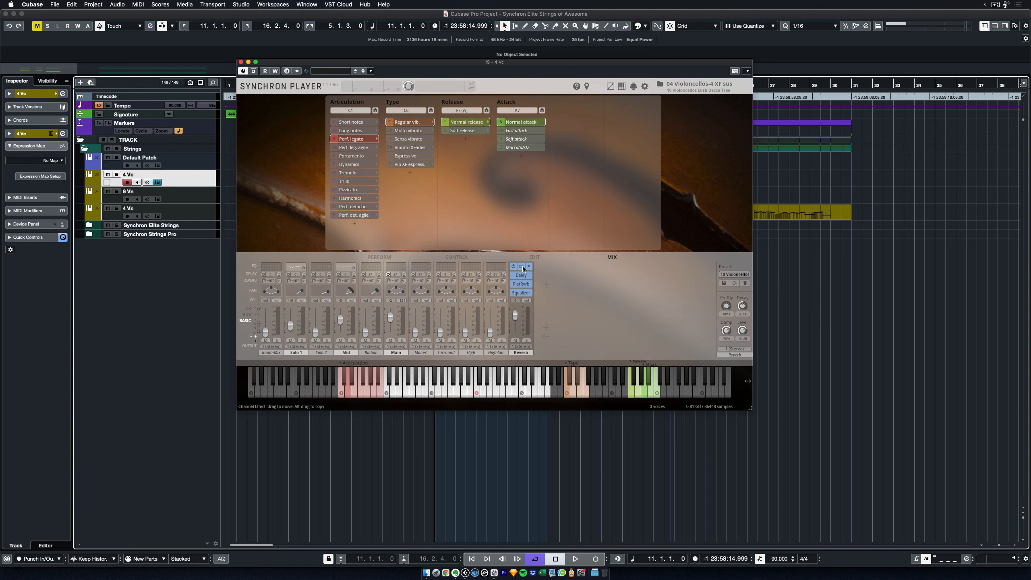
pyautogui.click(521, 267)
pyautogui.click(245, 158)
pyautogui.click(521, 275)
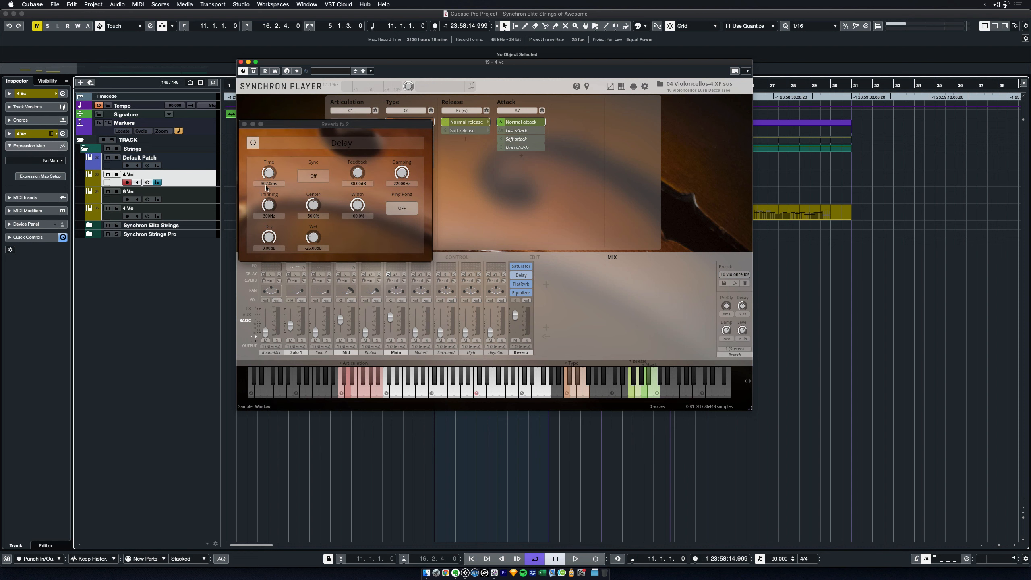
pyautogui.click(244, 124)
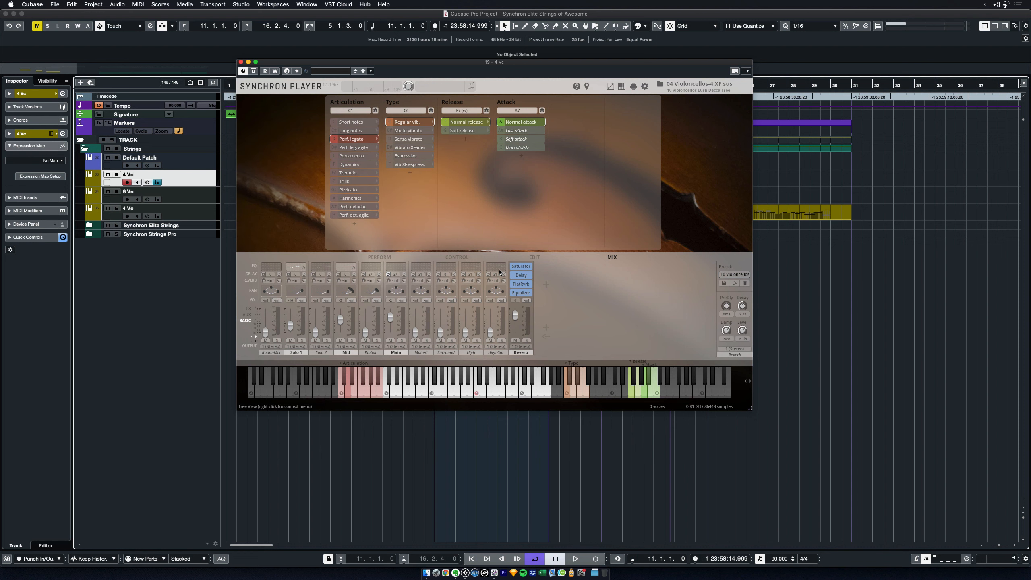
pyautogui.click(521, 284)
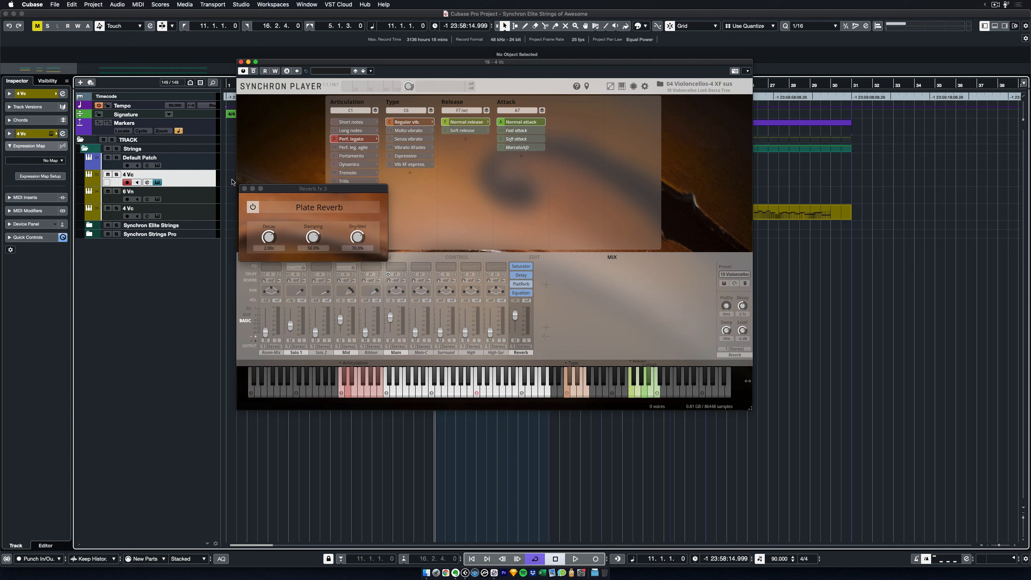
pyautogui.click(245, 190)
pyautogui.click(521, 293)
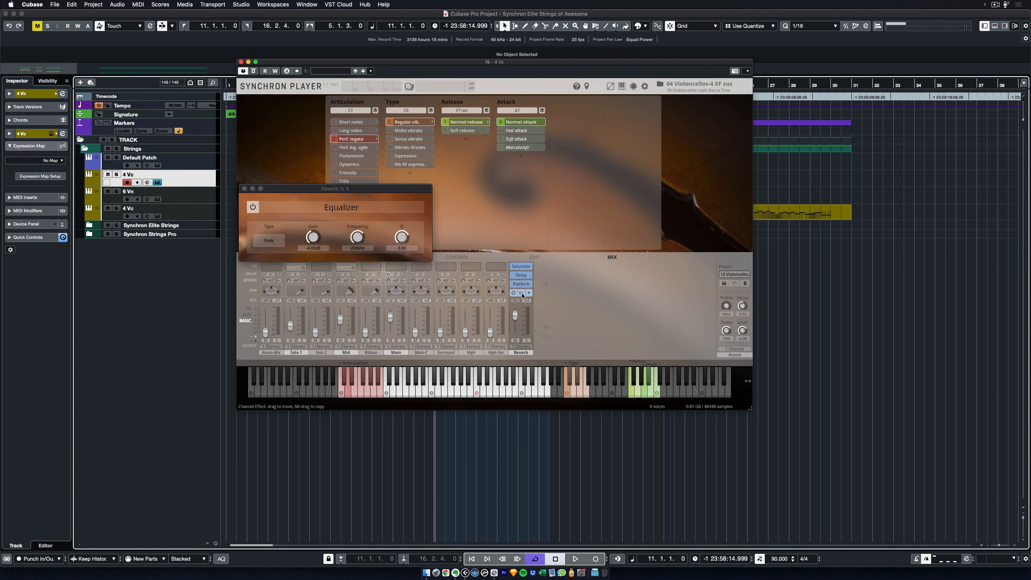
pyautogui.click(244, 188)
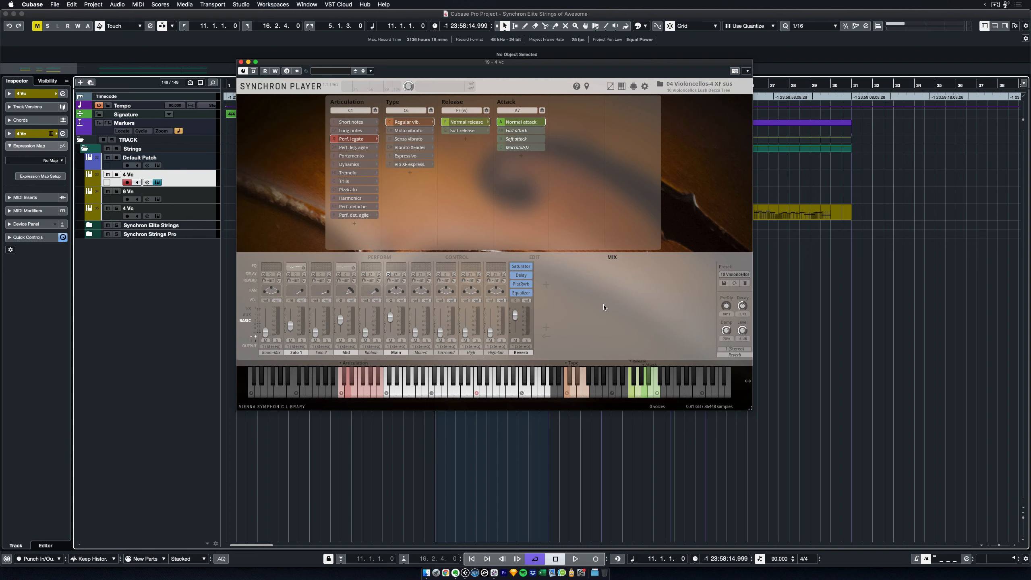
# - Audition the looped passage with the Lush Decca Tree preset and return the playhead to the cycle start
pyautogui.press('space')
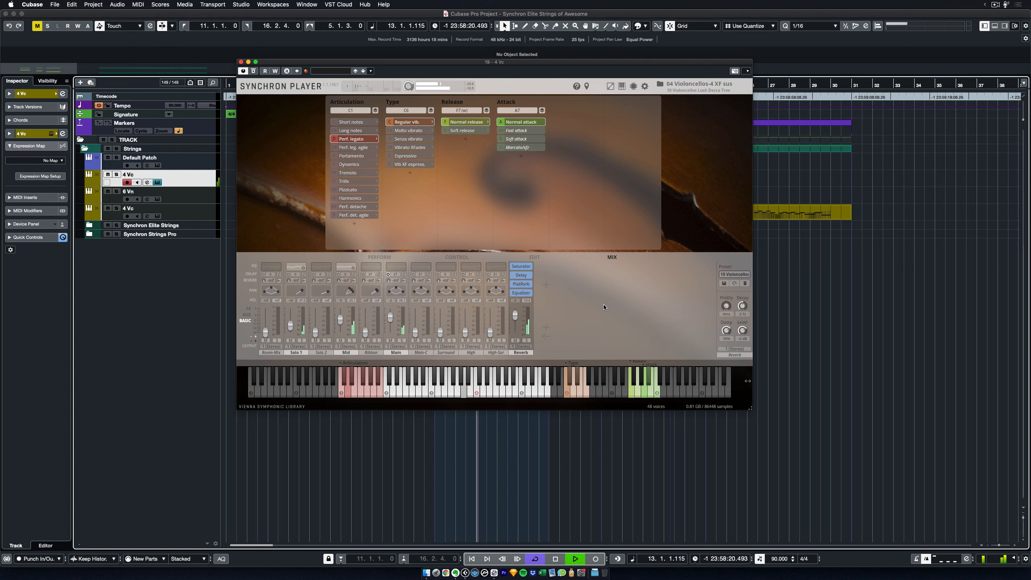
pyautogui.press('space')
pyautogui.press('KP_1')
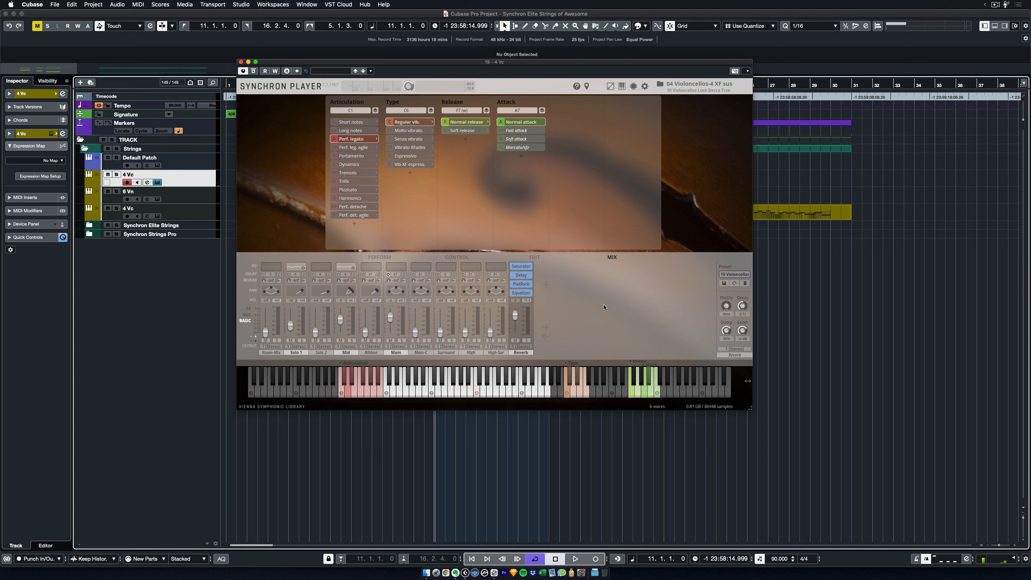
# - Load the 01 Violoncellos Close Room-Mix preset, audition the looped passage and return to the cycle start
pyautogui.click(736, 275)
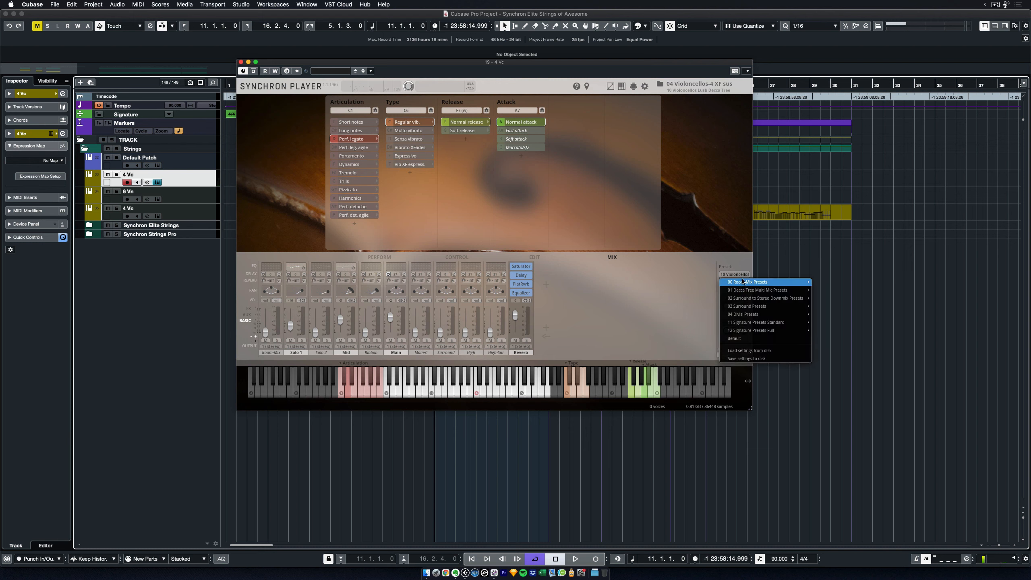
pyautogui.moveTo(742, 281)
pyautogui.click(846, 284)
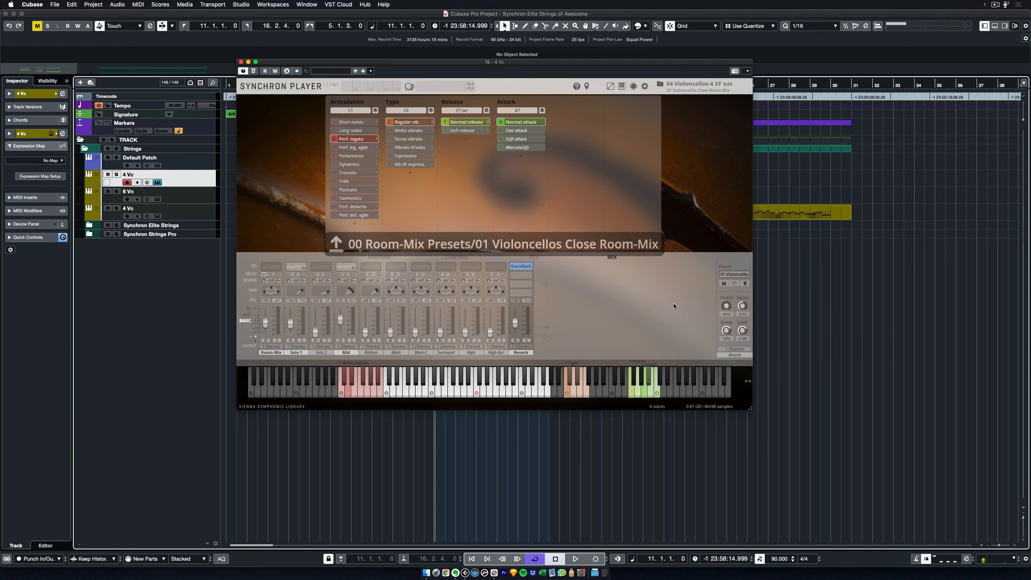
pyautogui.press('space')
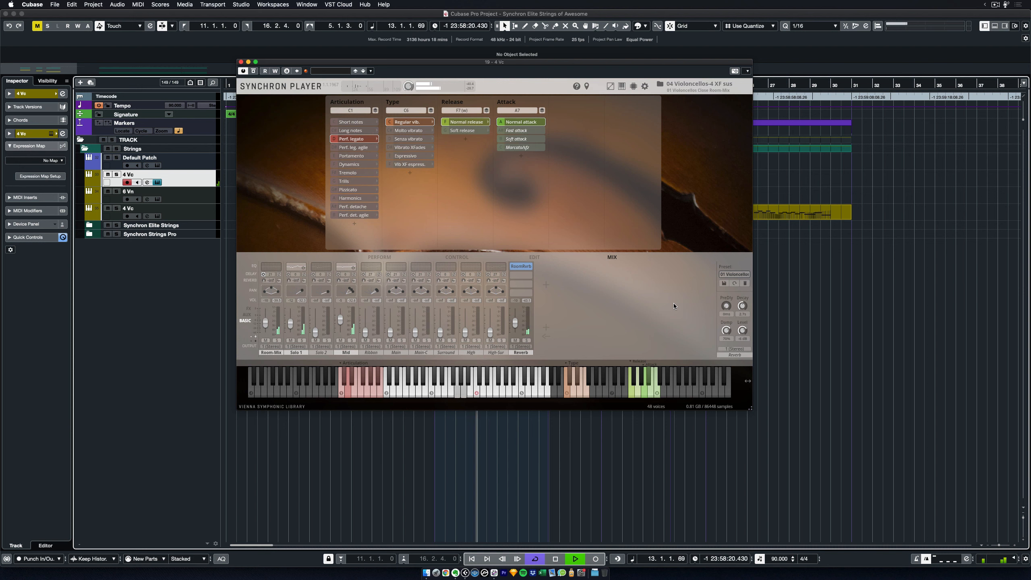
pyautogui.press('space')
pyautogui.press('KP_1')
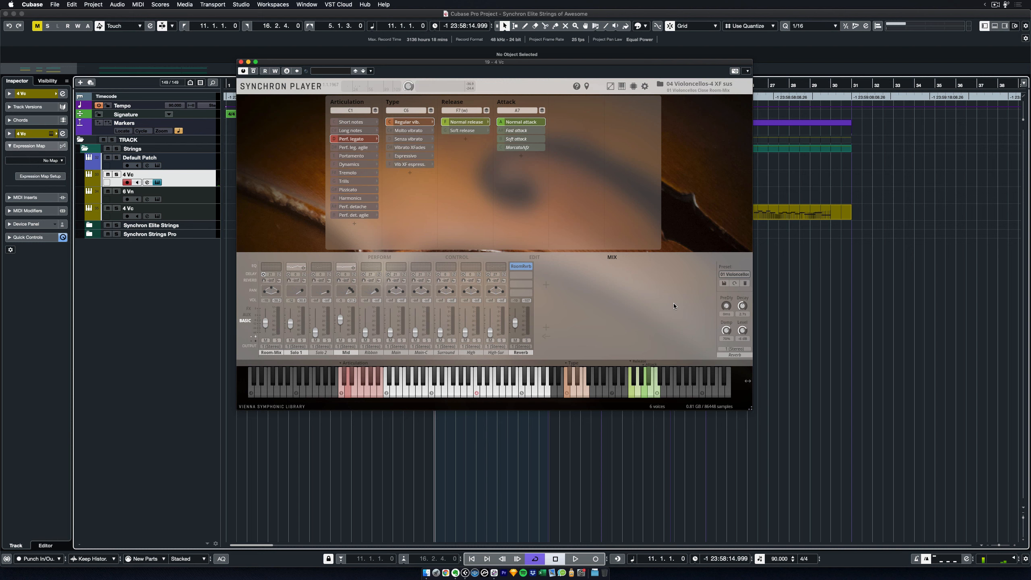
# - Load the 03 Violoncellos Innuendo preset from 11 Signature Presets Standard and audition the looped passage
pyautogui.click(735, 274)
pyautogui.moveTo(745, 323)
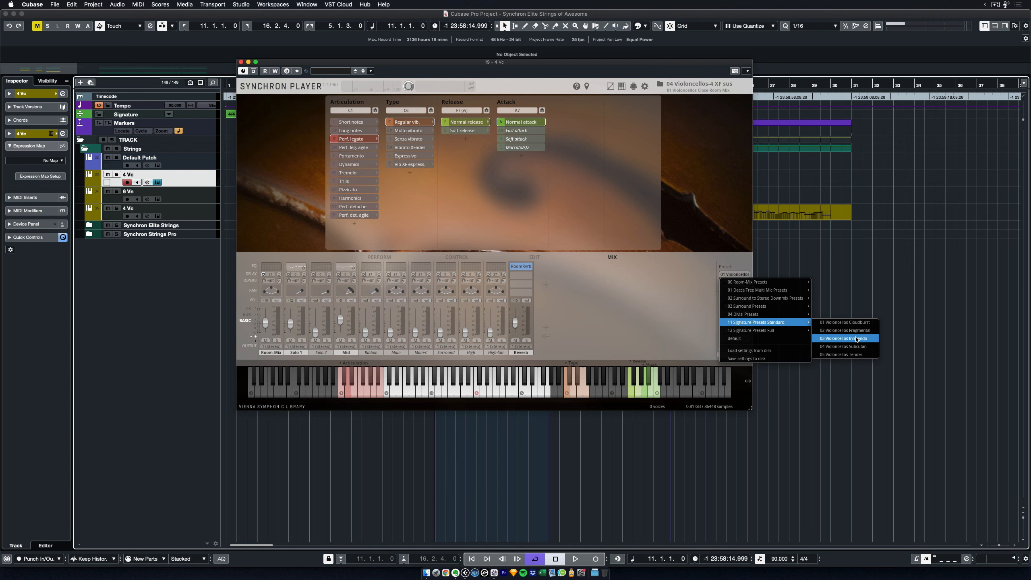
pyautogui.click(853, 339)
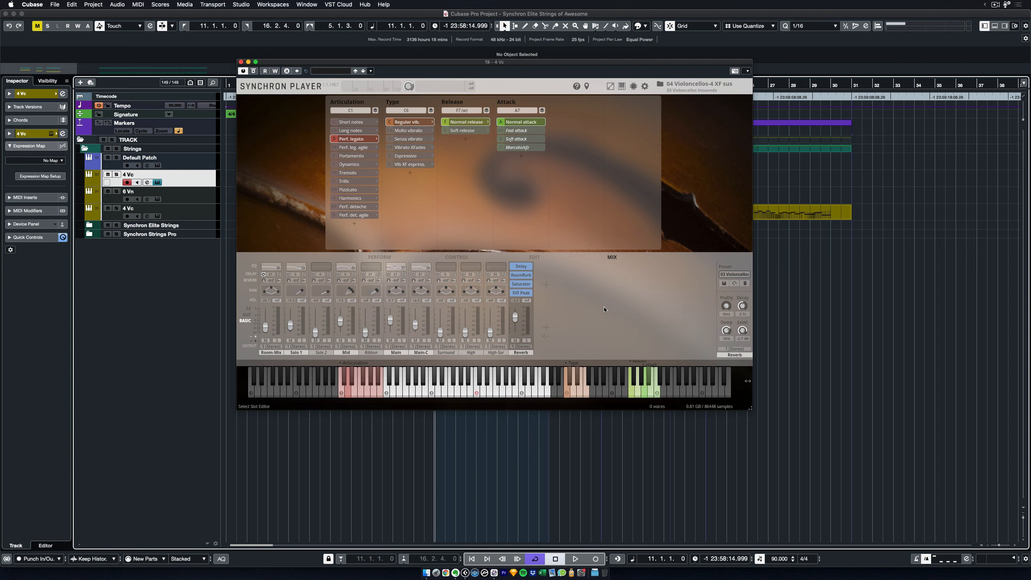
pyautogui.press('space')
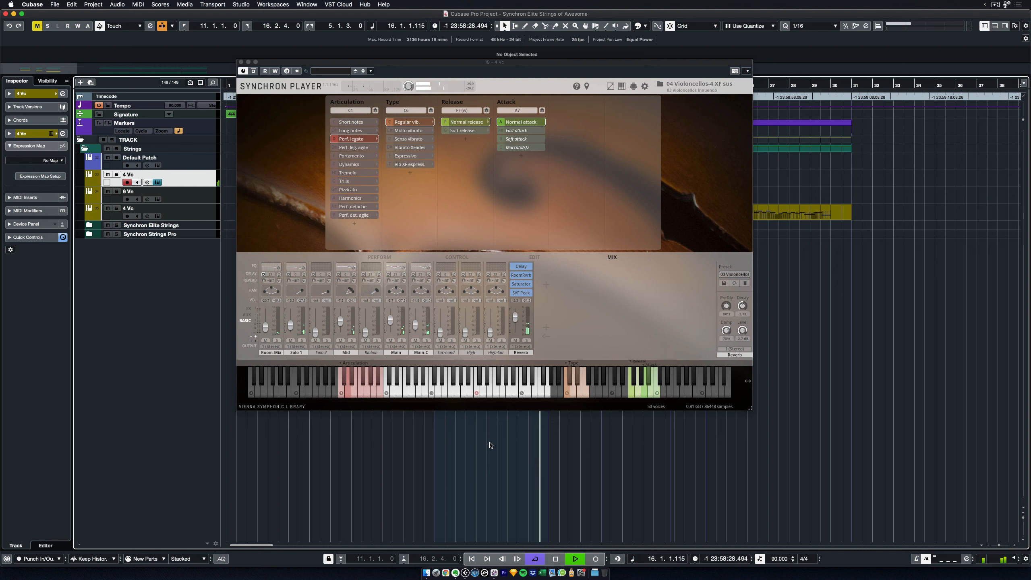
pyautogui.press('space')
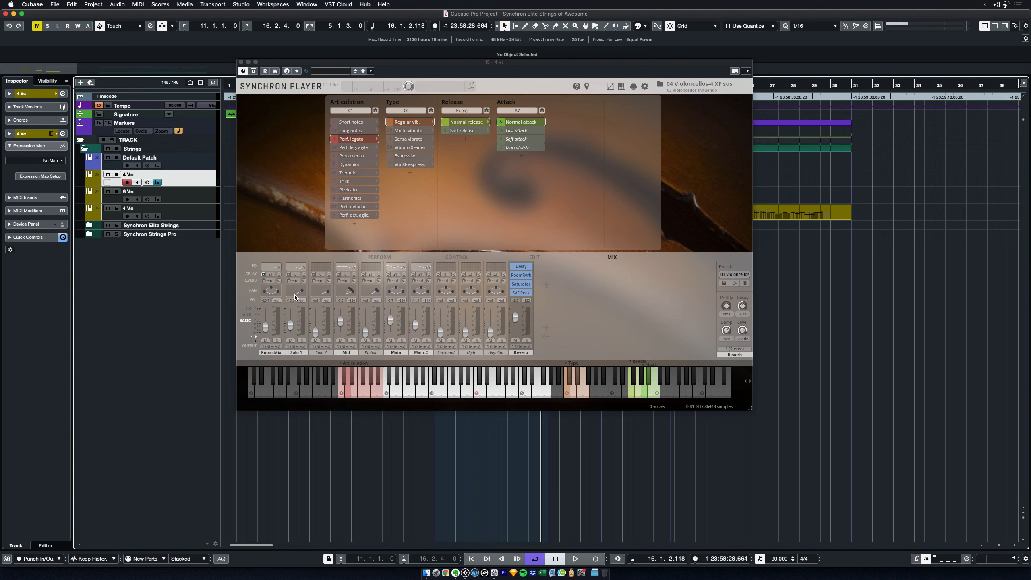
# - Switch the mixer to the 02 Violoncellos Classic Room-Mix preset from the 00 Room-Mix Presets
pyautogui.click(738, 276)
pyautogui.moveTo(753, 291)
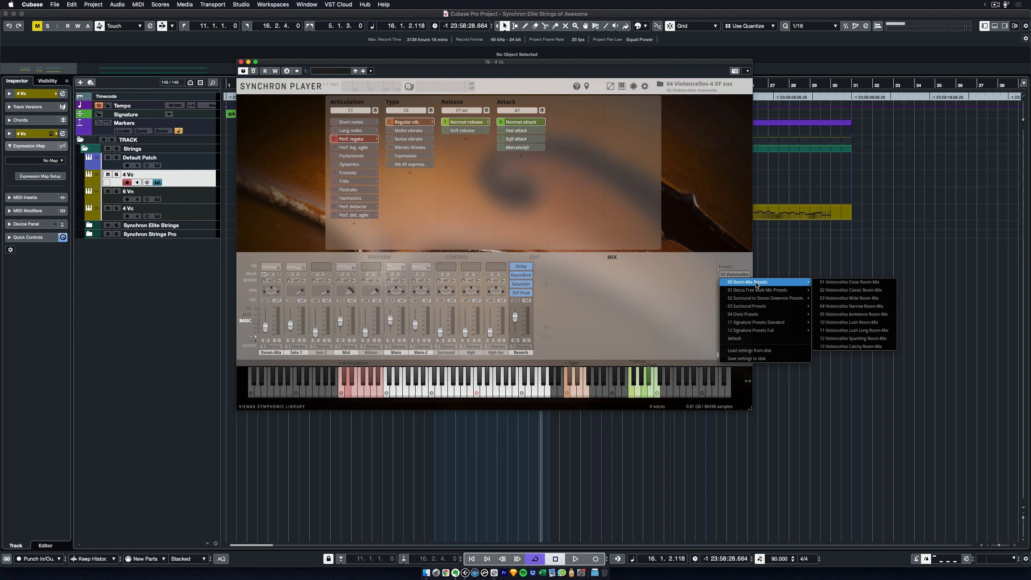
pyautogui.click(850, 290)
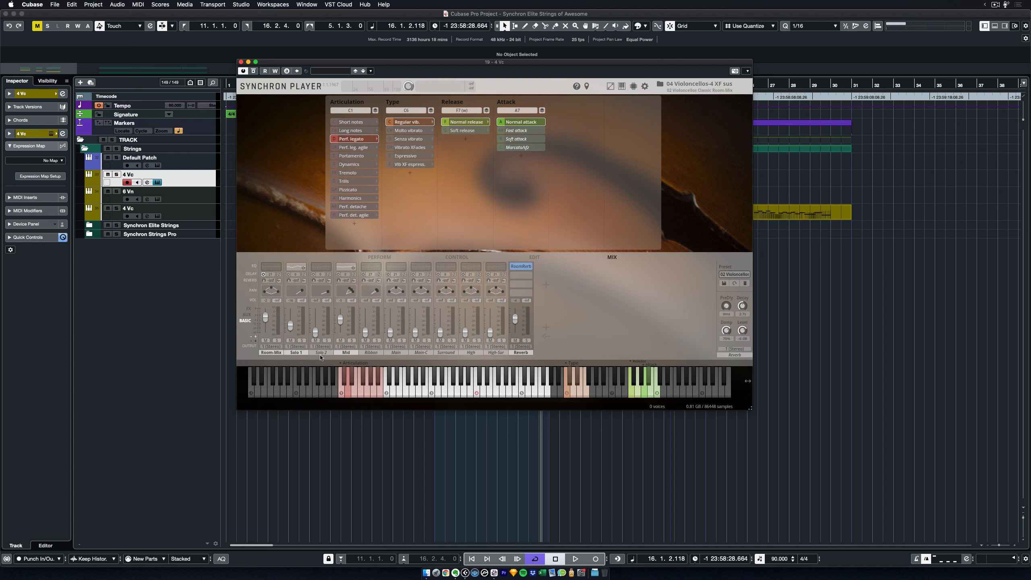
# - Activate the Main microphone channel and set its volume to -6
pyautogui.click(397, 352)
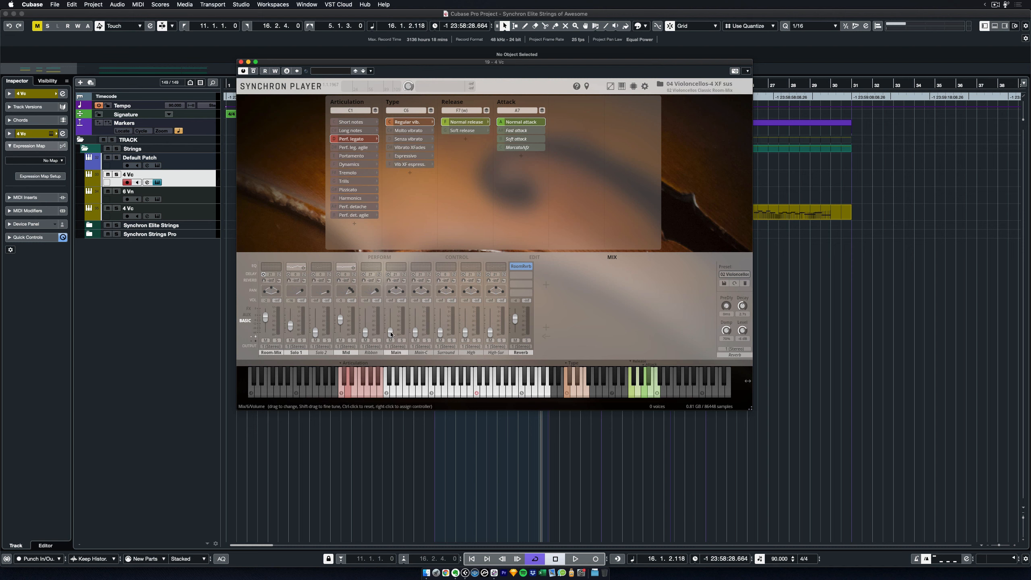
pyautogui.moveTo(391, 331); pyautogui.dragTo(393, 320)
pyautogui.moveTo(392, 317); pyautogui.dragTo(396, 322)
pyautogui.moveTo(390, 318); pyautogui.dragTo(390, 318)
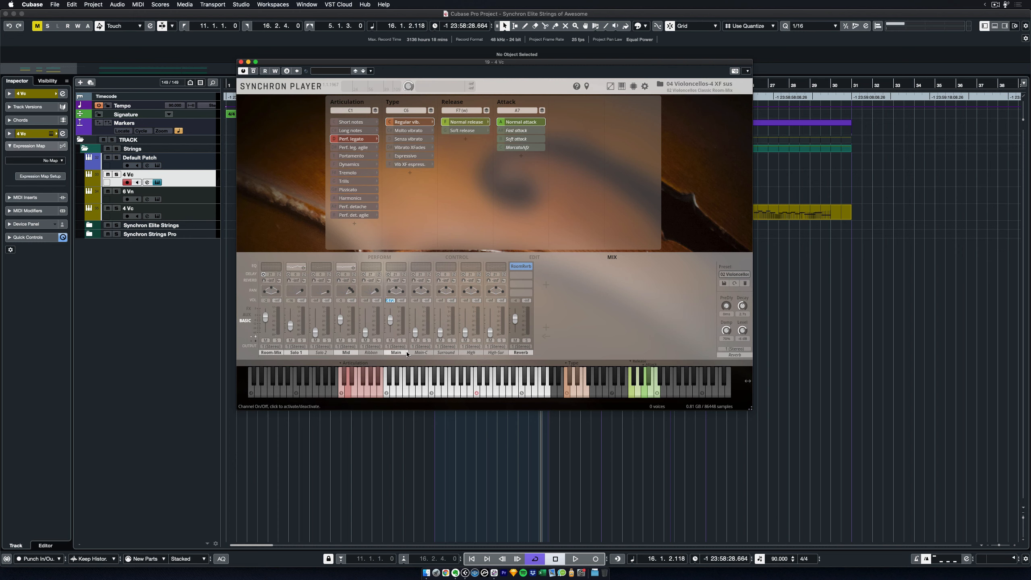
pyautogui.write('-6')
pyautogui.press('Return')
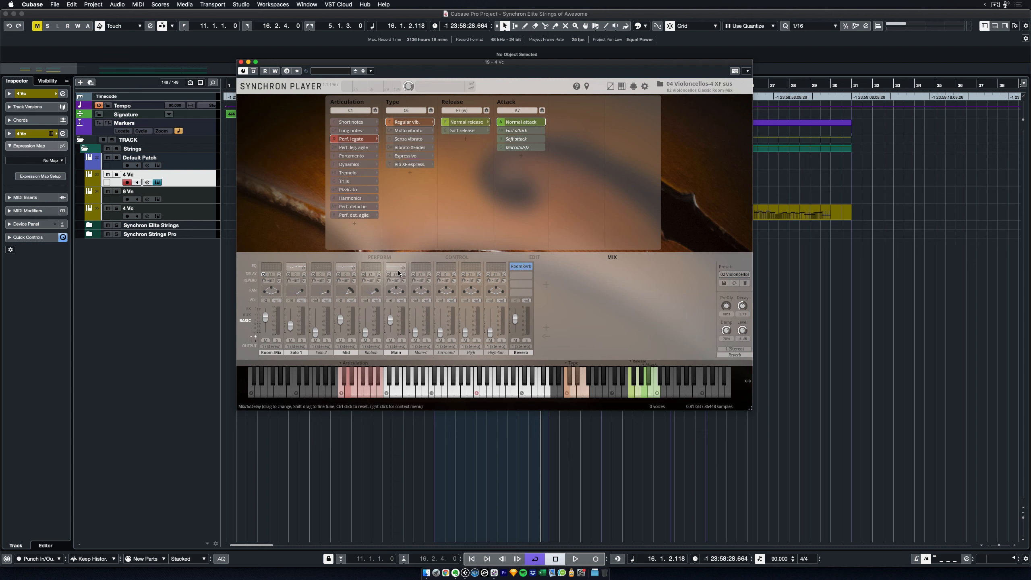
# - Check the Mid channel's equalizer curve and turn off band 5 in the Main channel's equalizer
pyautogui.doubleClick(346, 268)
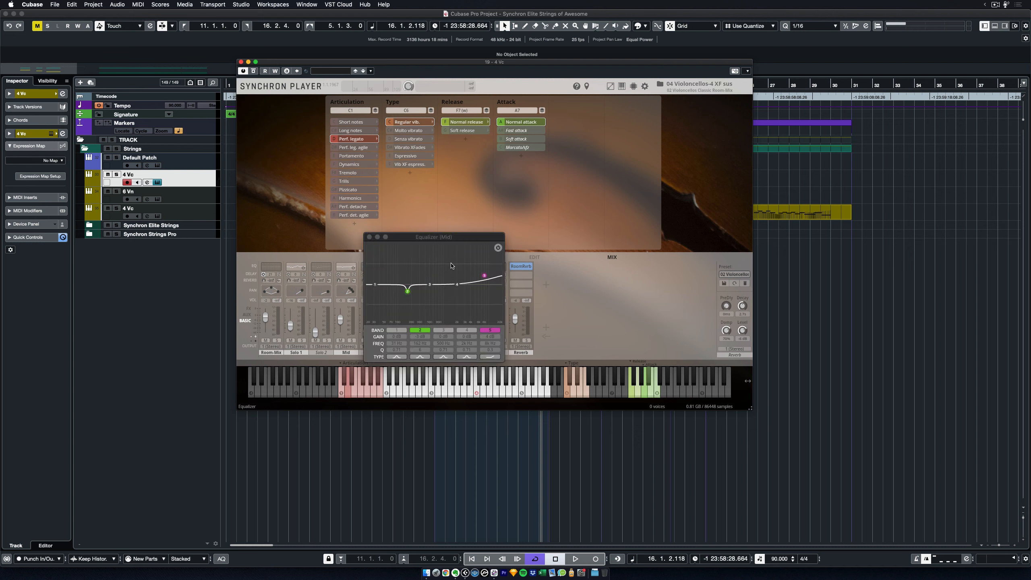
pyautogui.click(369, 238)
pyautogui.doubleClick(398, 268)
pyautogui.rightClick(442, 265)
pyautogui.click(466, 276)
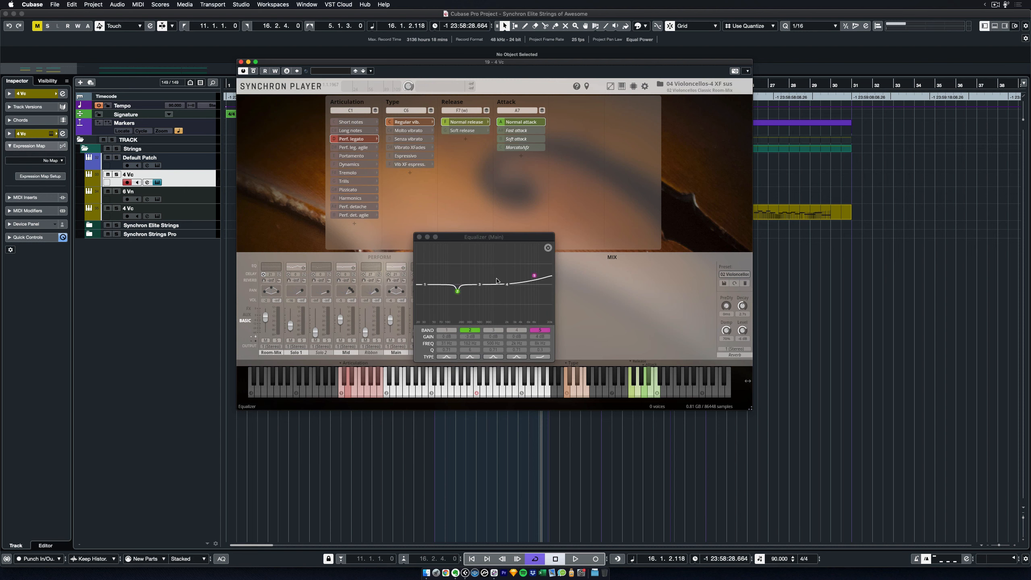
pyautogui.doubleClick(534, 277)
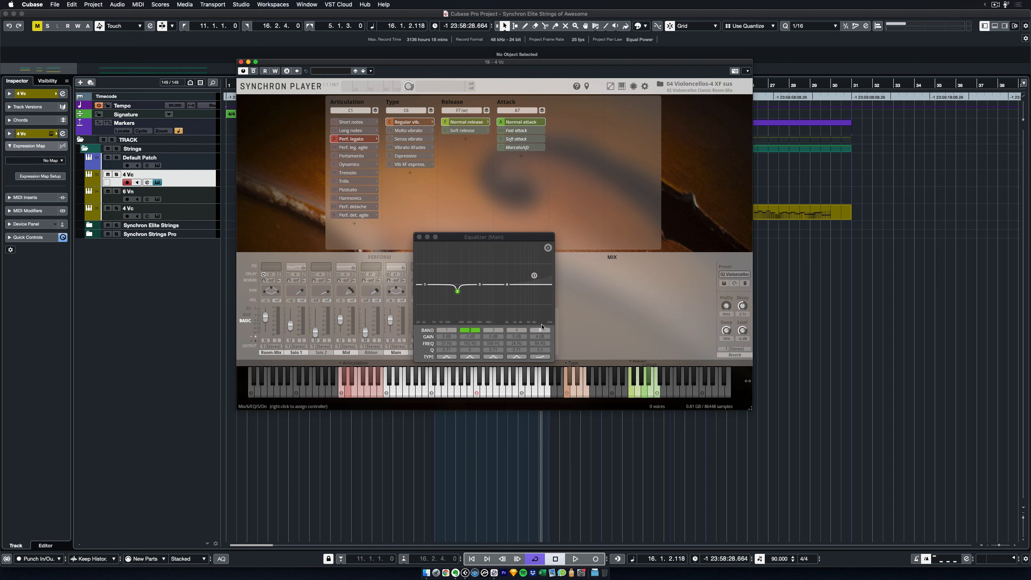
# - Close the Main channel's equalizer and set the channel's first aux send to -9
pyautogui.click(419, 236)
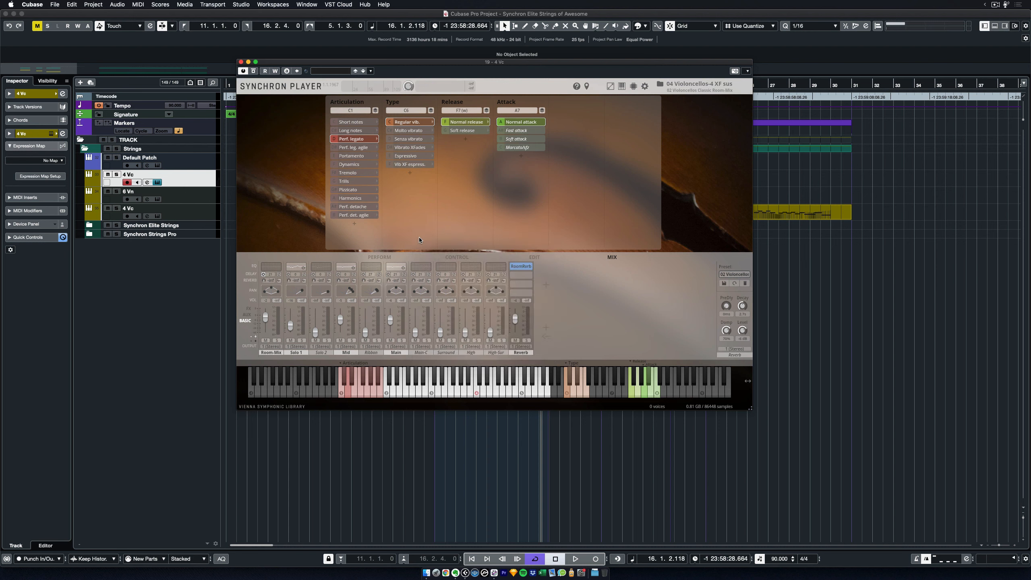
pyautogui.click(248, 316)
pyautogui.doubleClick(398, 266)
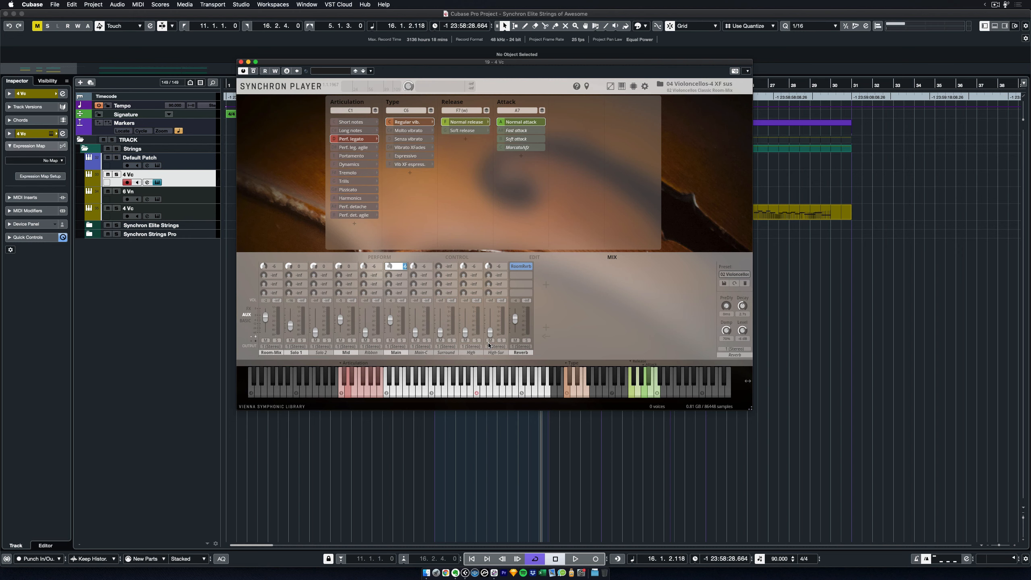
pyautogui.write('-9')
pyautogui.press('Return')
# - Browse the available insert effects for the Ribbon channel, including the Dynamics group, and return to the basic mixer view
pyautogui.click(249, 308)
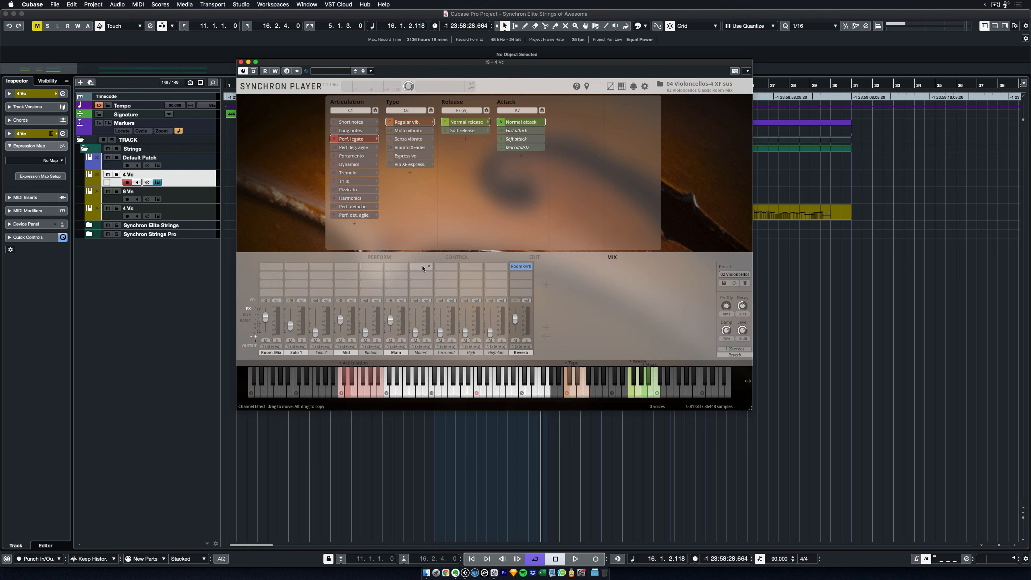
pyautogui.click(372, 265)
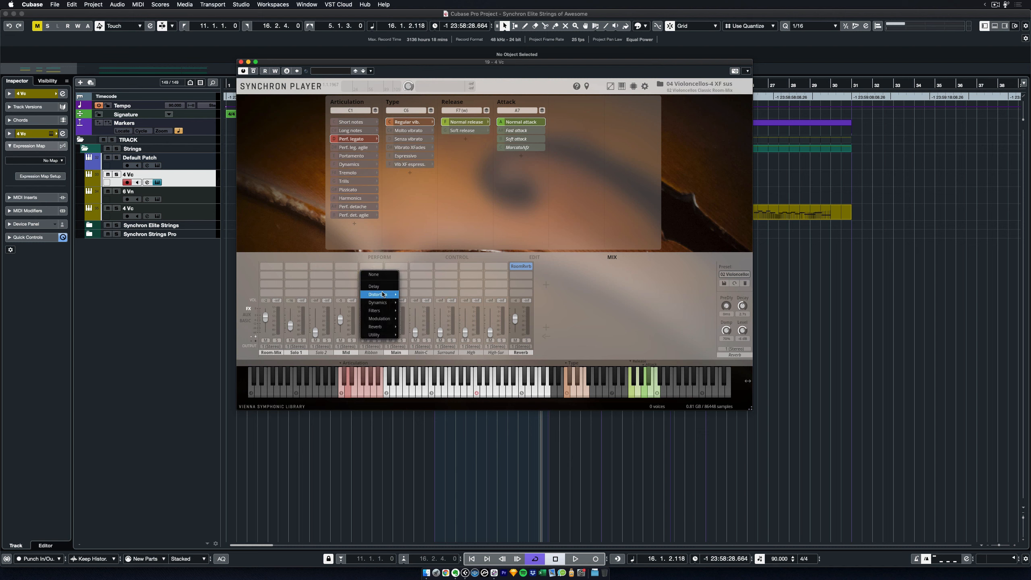
pyautogui.moveTo(383, 295)
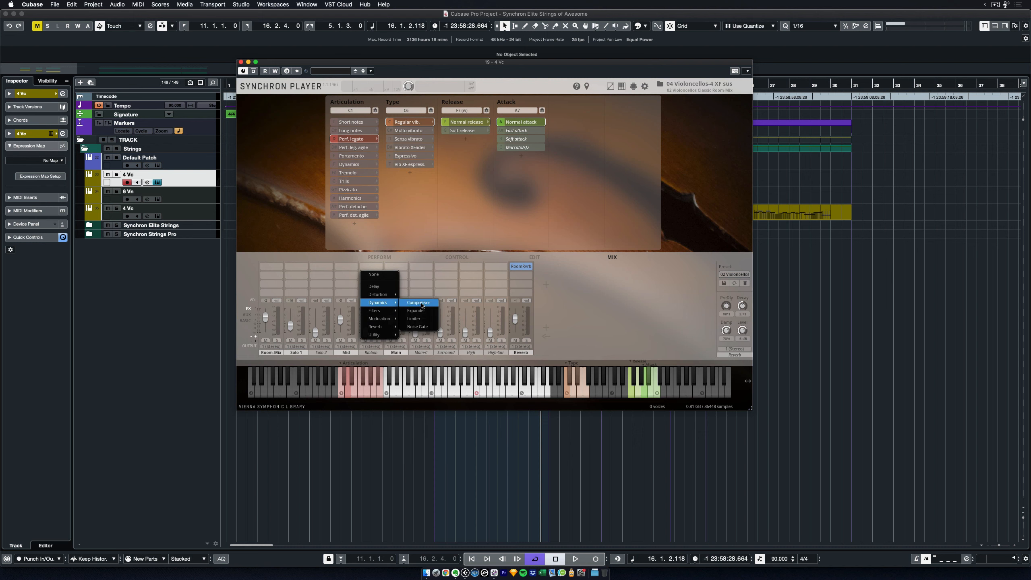
pyautogui.click(572, 301)
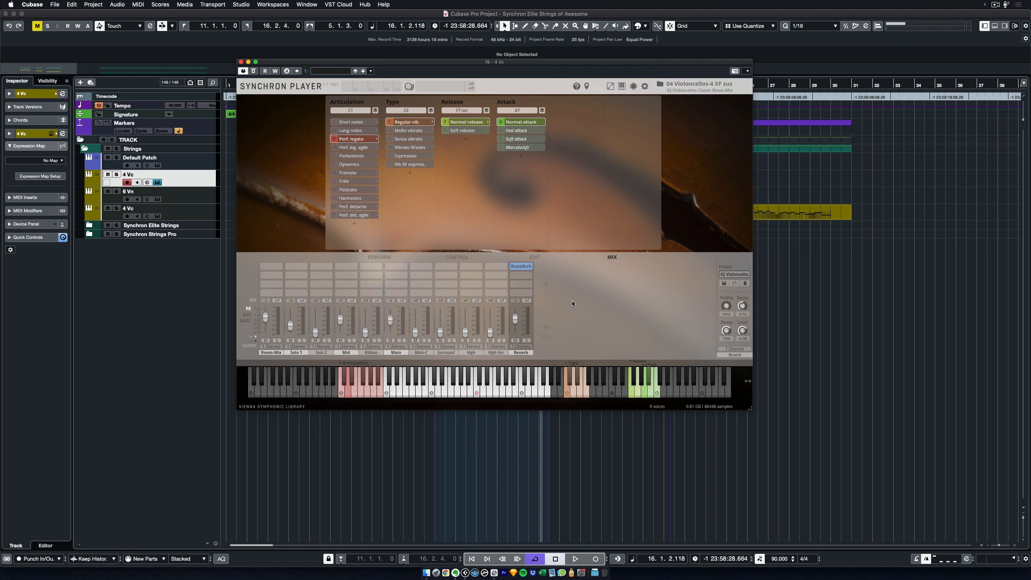
pyautogui.click(245, 321)
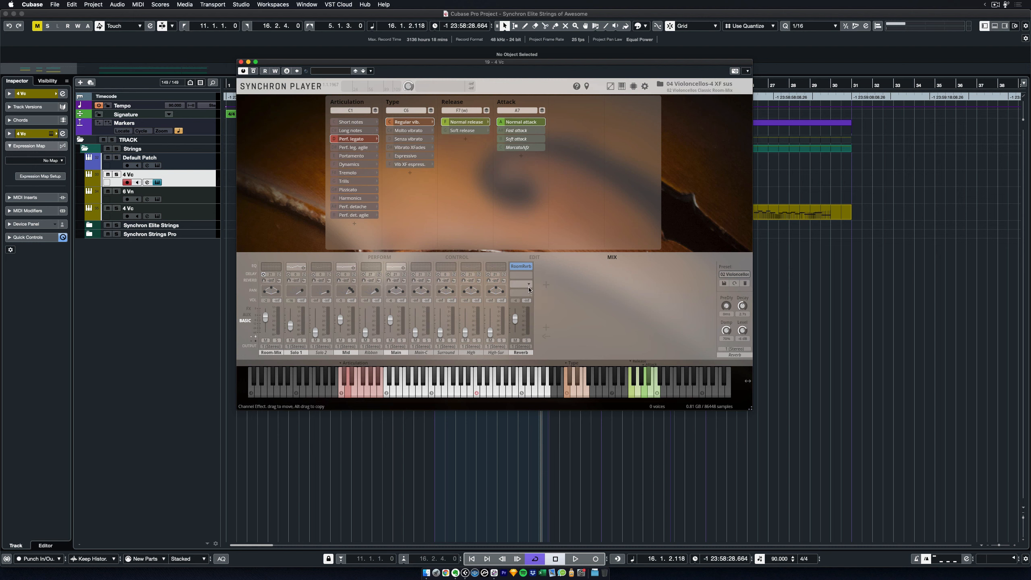
# - Set the decay of the Reverb channel's Room Reverb to 2.97 and fine-tune its size
pyautogui.click(522, 266)
pyautogui.click(402, 184)
pyautogui.write('2.')
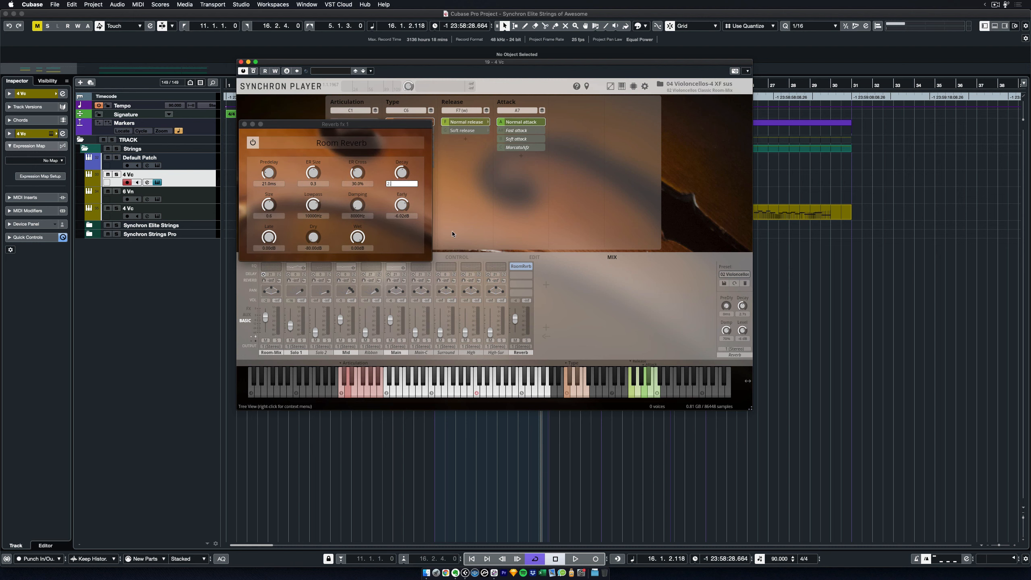
pyautogui.write('97')
pyautogui.press('Return')
pyautogui.moveTo(271, 207); pyautogui.dragTo(270, 205)
pyautogui.moveTo(269, 205); pyautogui.dragTo(269, 206)
pyautogui.click(245, 125)
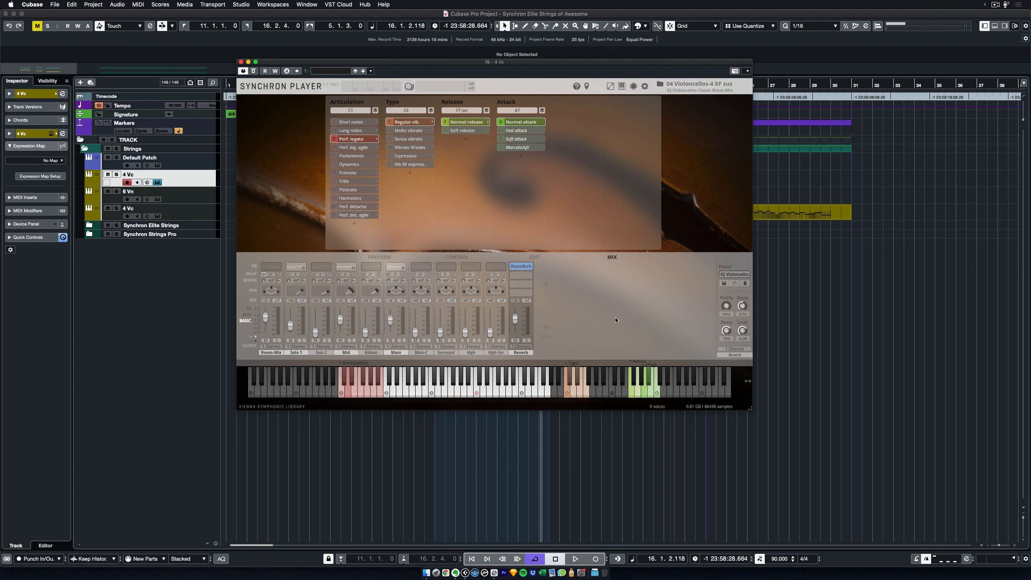
# - Audition the adjusted cello mix from the start of the loop
pyautogui.click(575, 462)
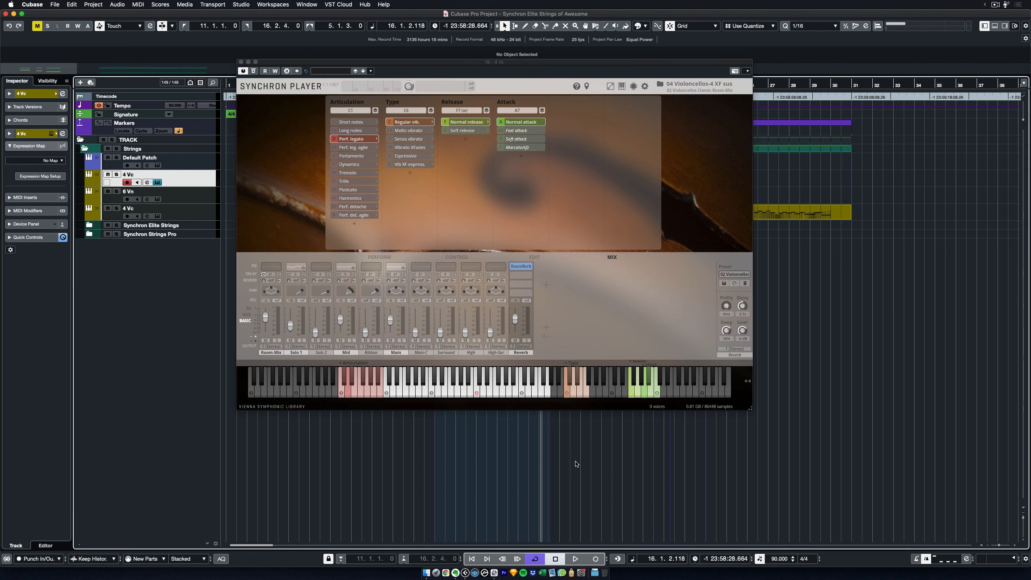
pyautogui.press('KP_1')
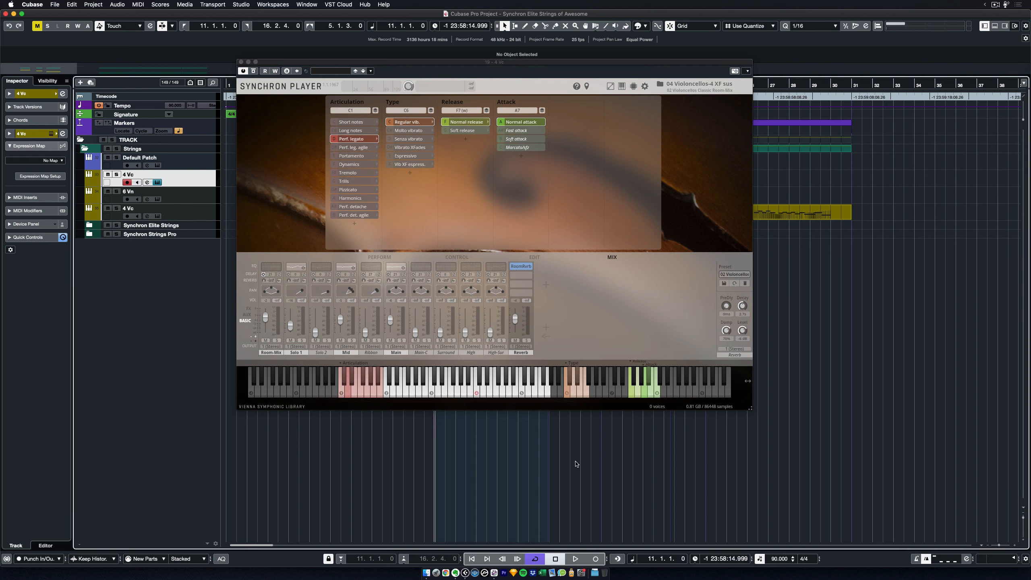
pyautogui.press('space')
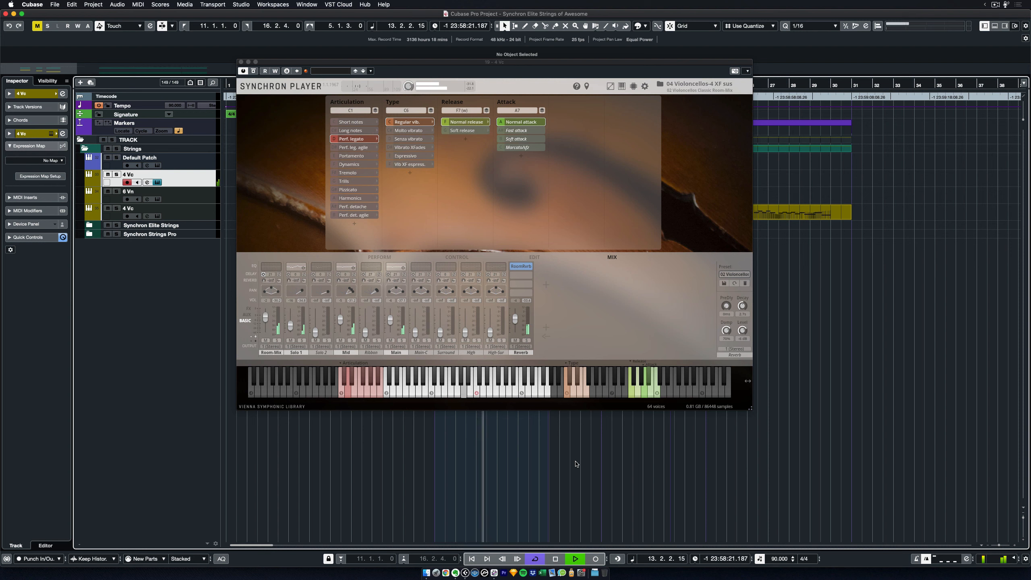
pyautogui.press('space')
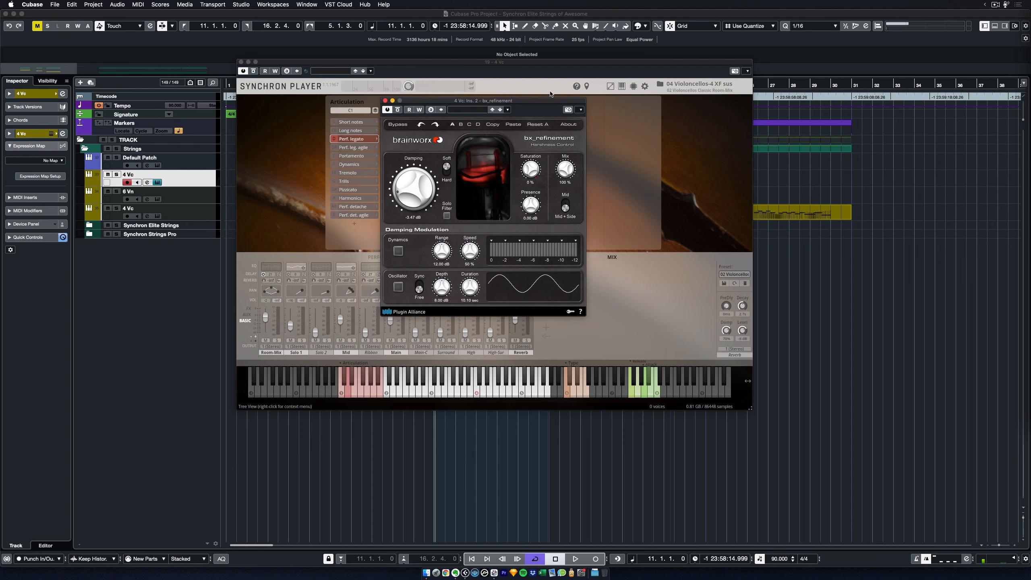
# - Review the bx_refinement and soothe2 insert settings on the 4 Vc track and close both effects
pyautogui.moveTo(540, 102); pyautogui.dragTo(585, 94)
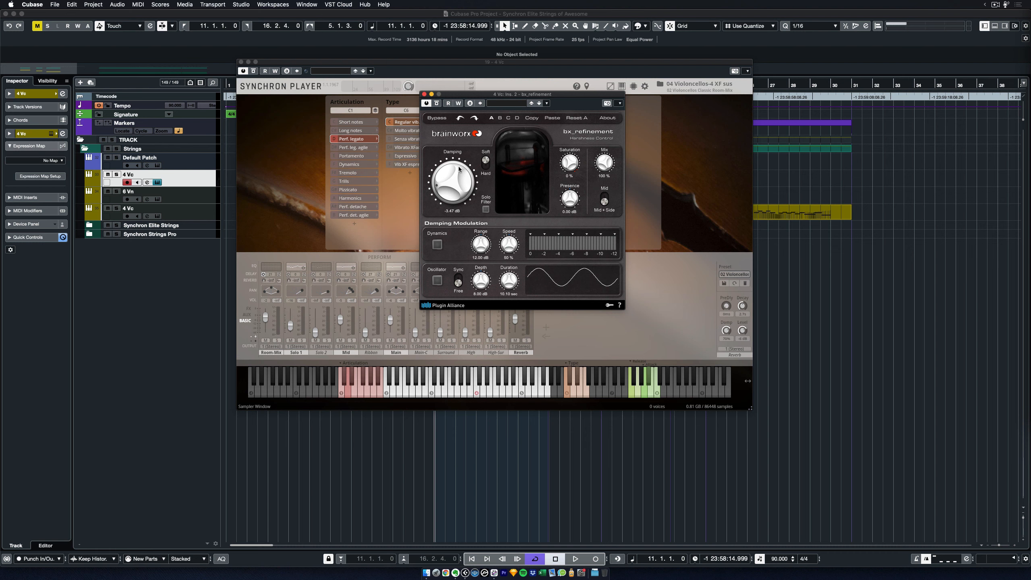
pyautogui.click(425, 95)
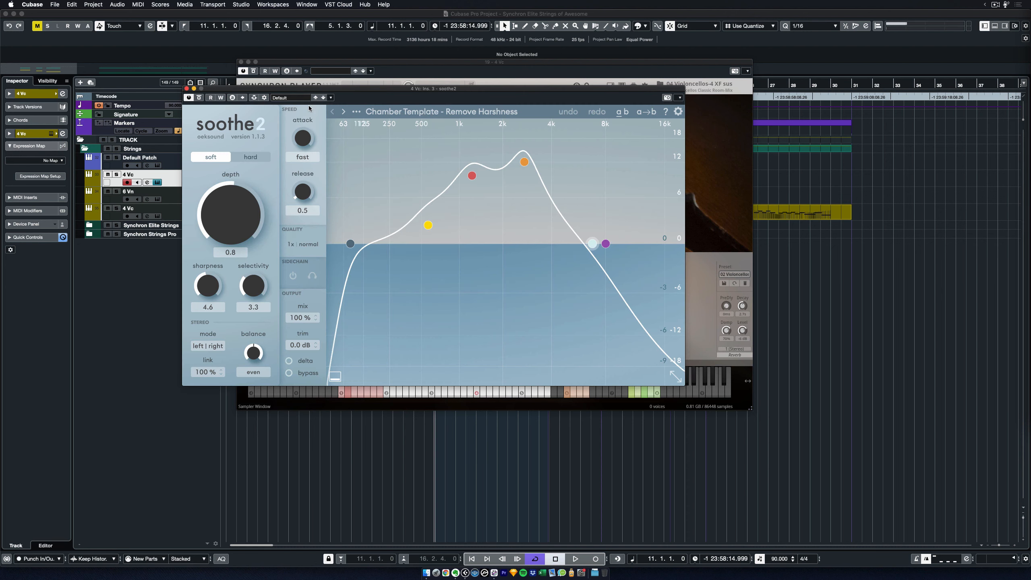
pyautogui.moveTo(405, 88); pyautogui.dragTo(444, 44)
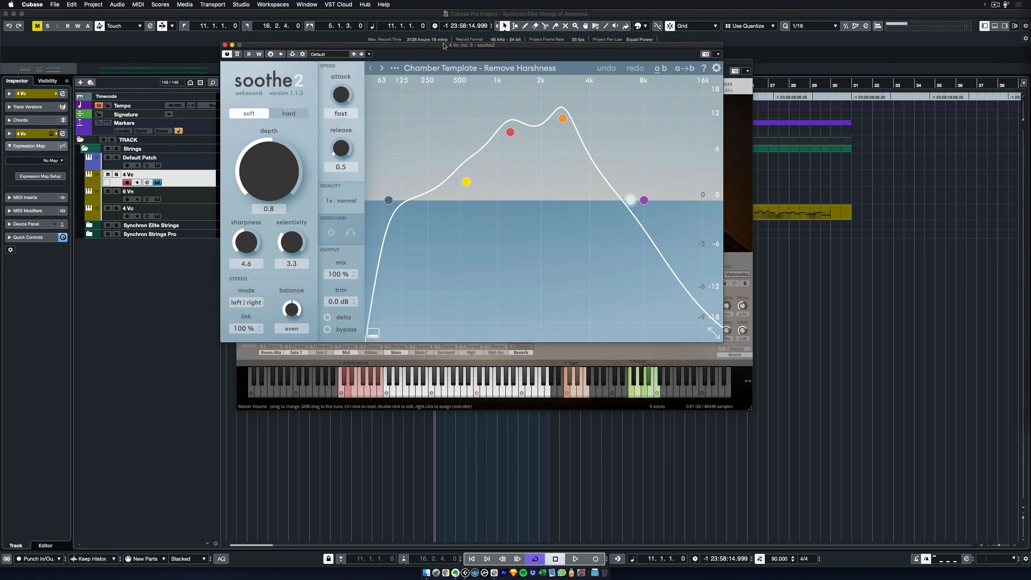
pyautogui.click(225, 45)
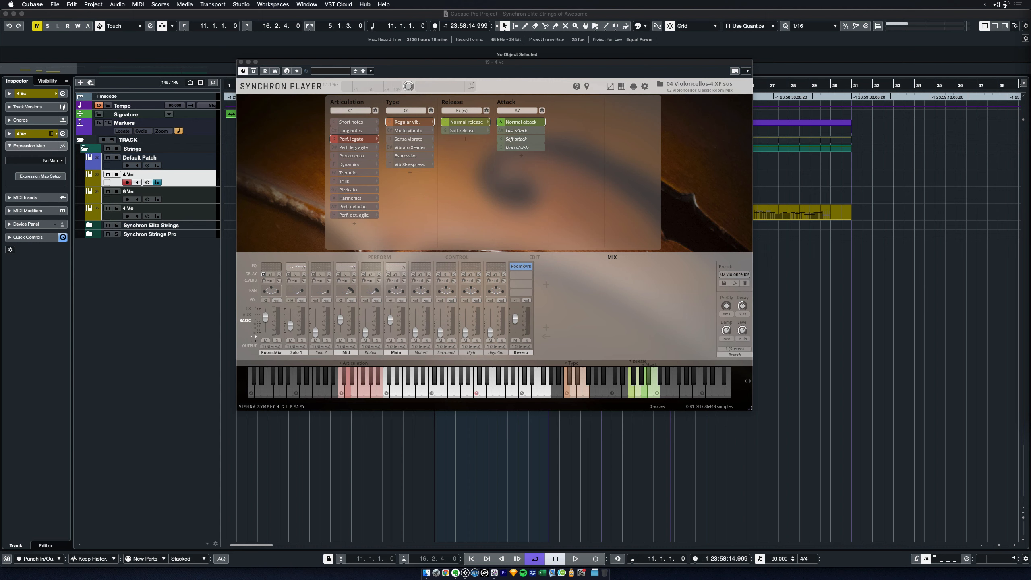
# - Examine the two dynamic bands in the 4 Vc track's Pro-Q 3 insert and close it
pyautogui.moveTo(497, 130); pyautogui.dragTo(530, 95)
pyautogui.click(363, 80)
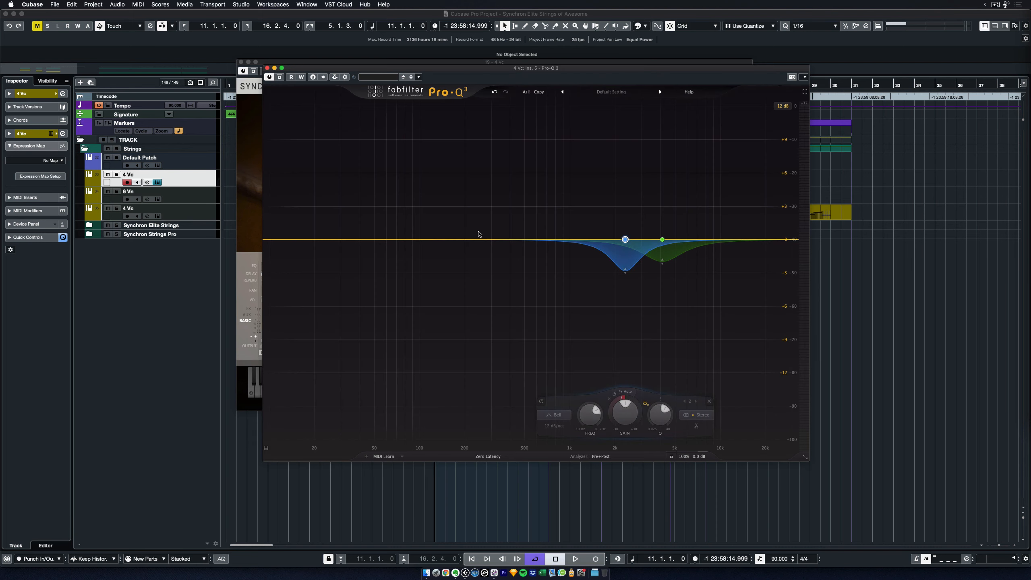
pyautogui.moveTo(625, 239)
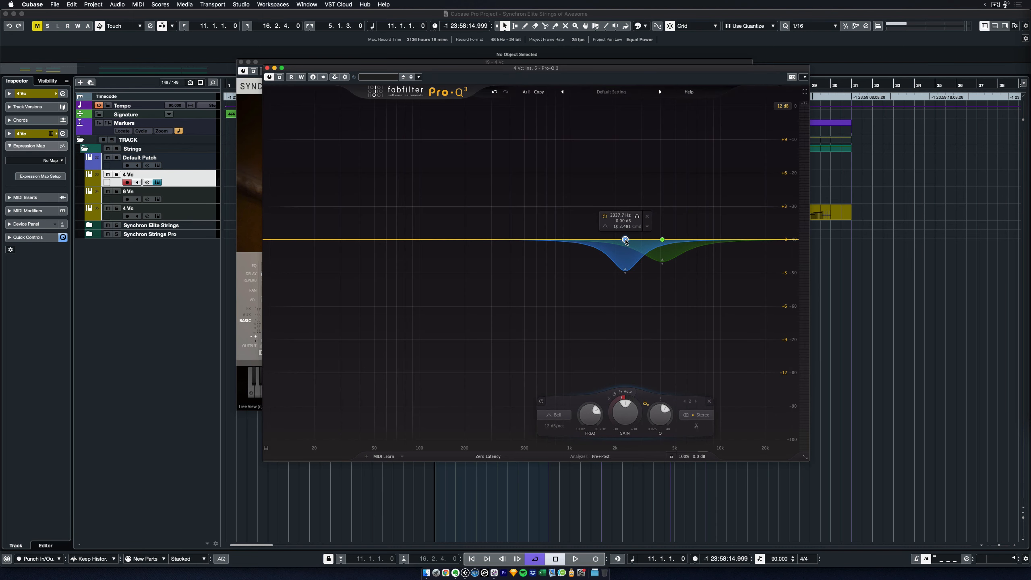
pyautogui.moveTo(670, 258)
pyautogui.click(267, 68)
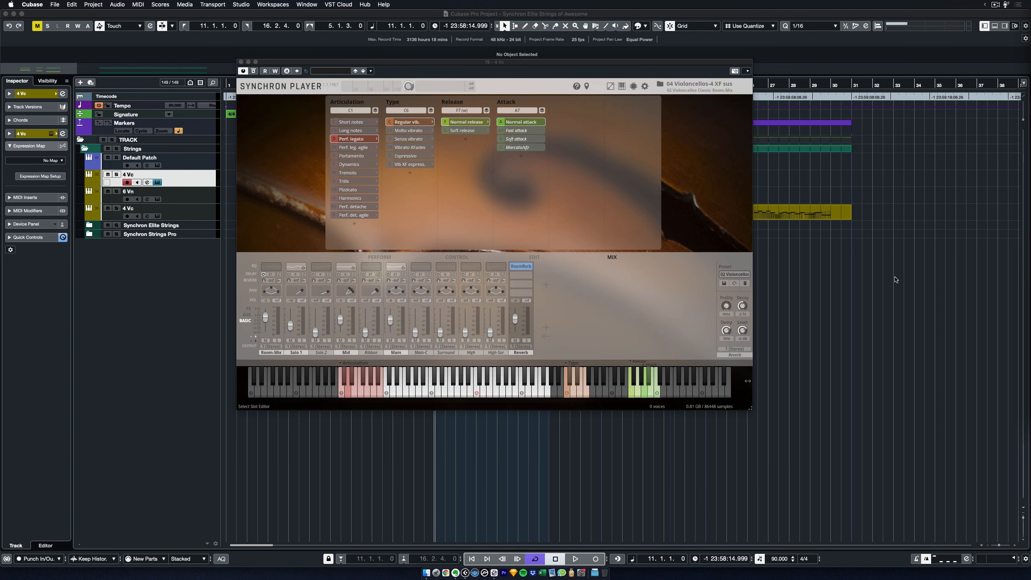
# - Play the looped cello passage through the insert effects and close the cello instrument
pyautogui.click(596, 466)
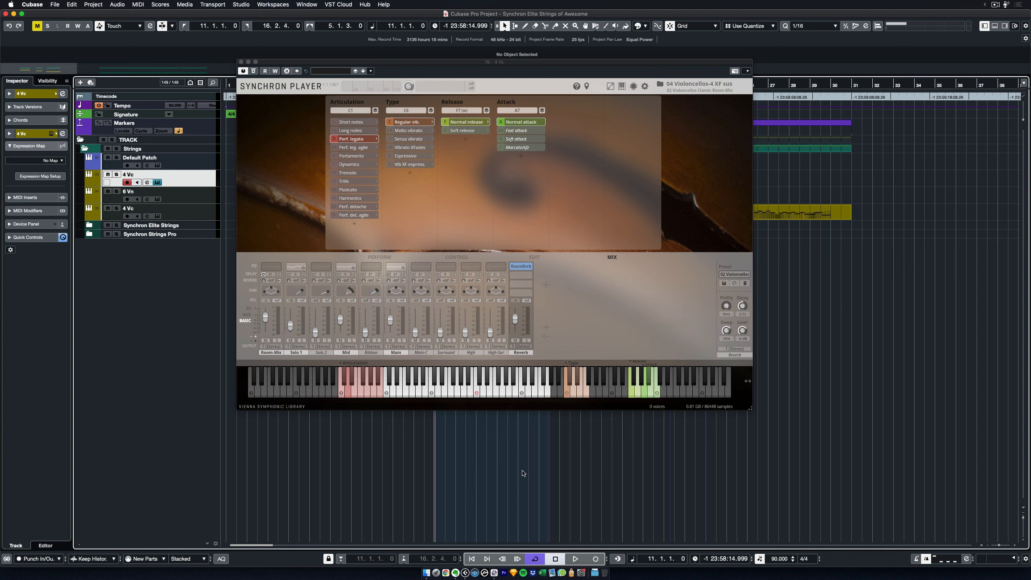
pyautogui.press('space')
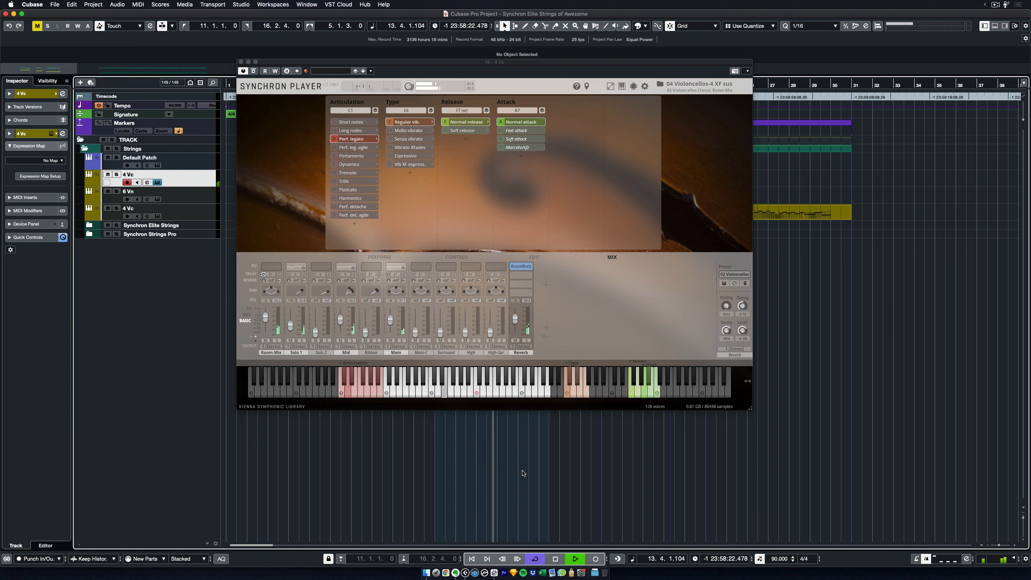
pyautogui.press('space')
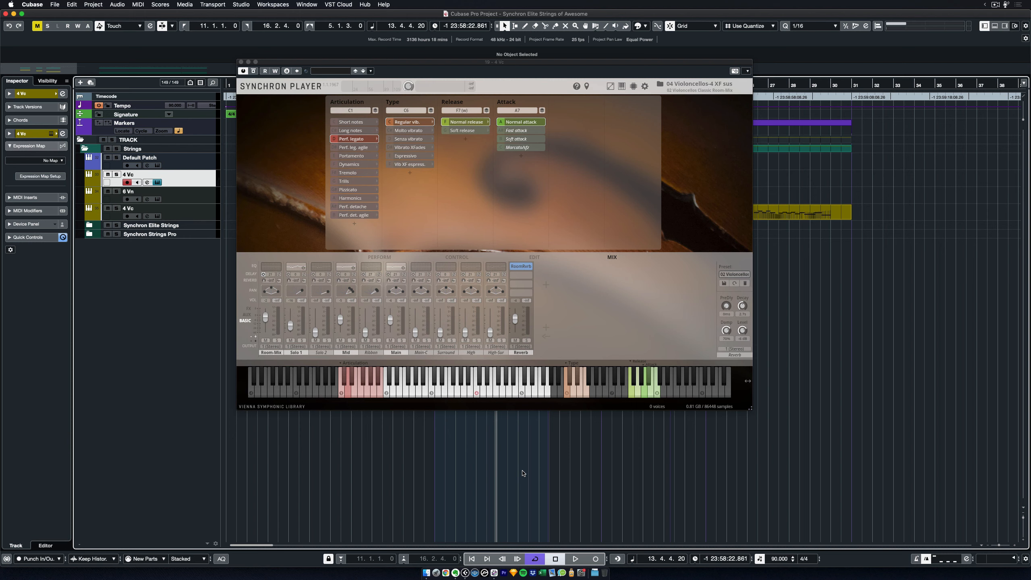
pyautogui.click(241, 63)
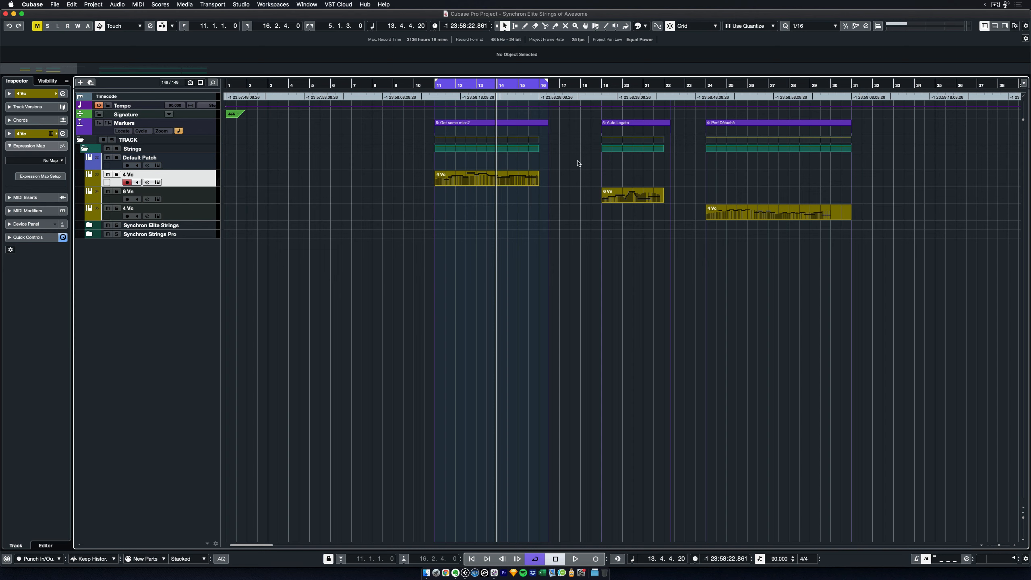
# - Set the loop to the Auto Legato section and open the Synchron Player of the 6 Vn track
pyautogui.click(626, 124)
pyautogui.doubleClick(626, 124)
pyautogui.click(634, 212)
pyautogui.click(210, 202)
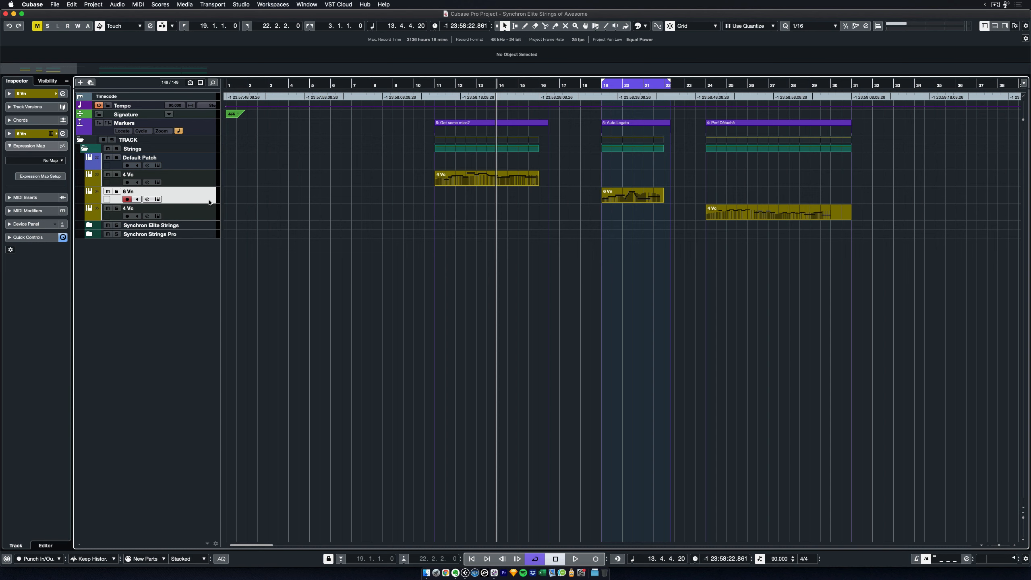
pyautogui.click(158, 199)
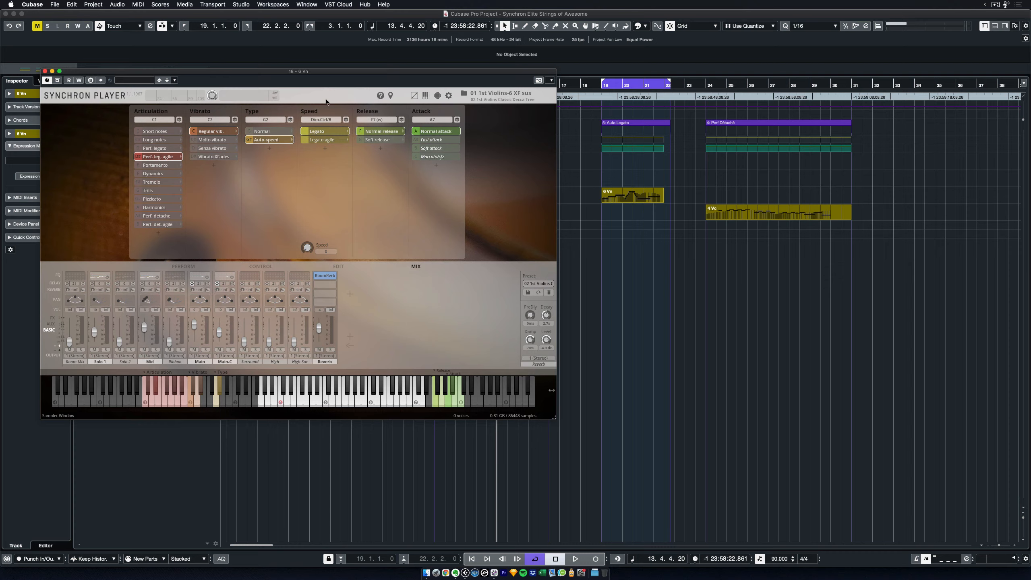
pyautogui.moveTo(345, 72); pyautogui.dragTo(514, 60)
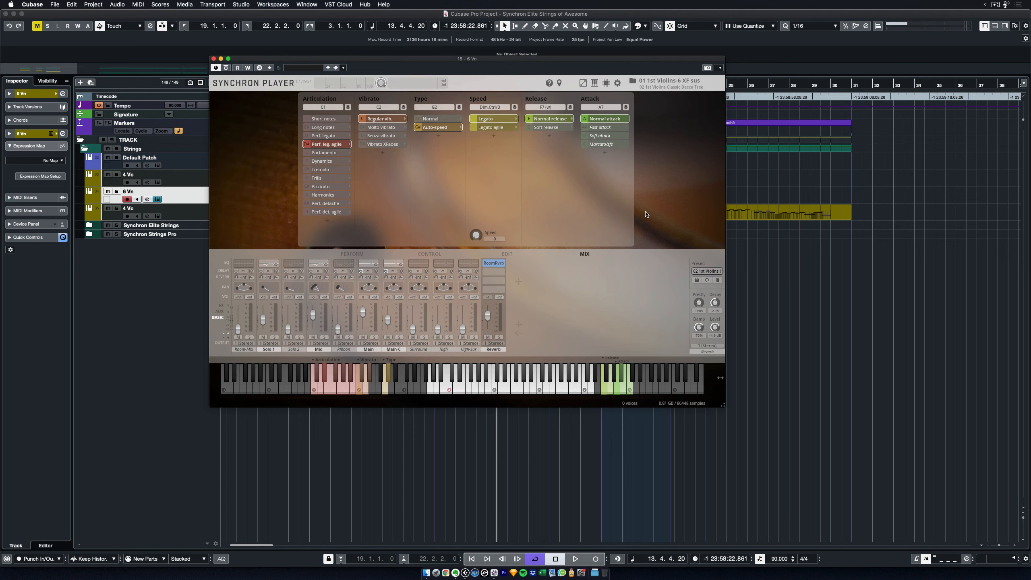
pyautogui.moveTo(648, 61)
pyautogui.mouseDown()
pyautogui.moveTo(763, 211)
pyautogui.moveTo(705, 206)
pyautogui.moveTo(716, 213)
pyautogui.moveTo(613, 29)
pyautogui.moveTo(634, 38)
pyautogui.mouseUp()
# - Audition the Auto Legato section twice from its start with the auto-speed 1st violins, and close the violin instrument
pyautogui.click(633, 123)
pyautogui.click(633, 123)
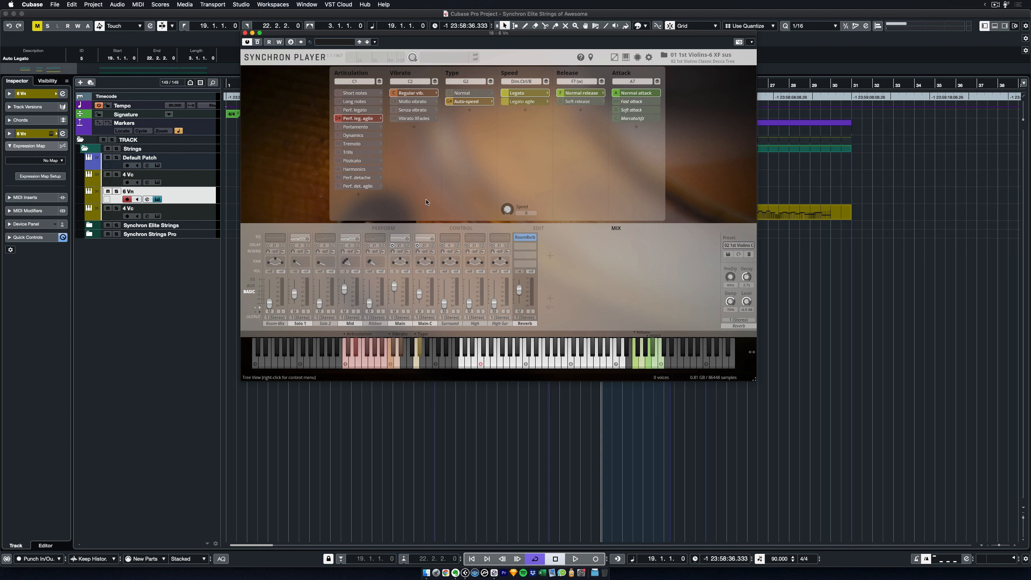
pyautogui.press('space')
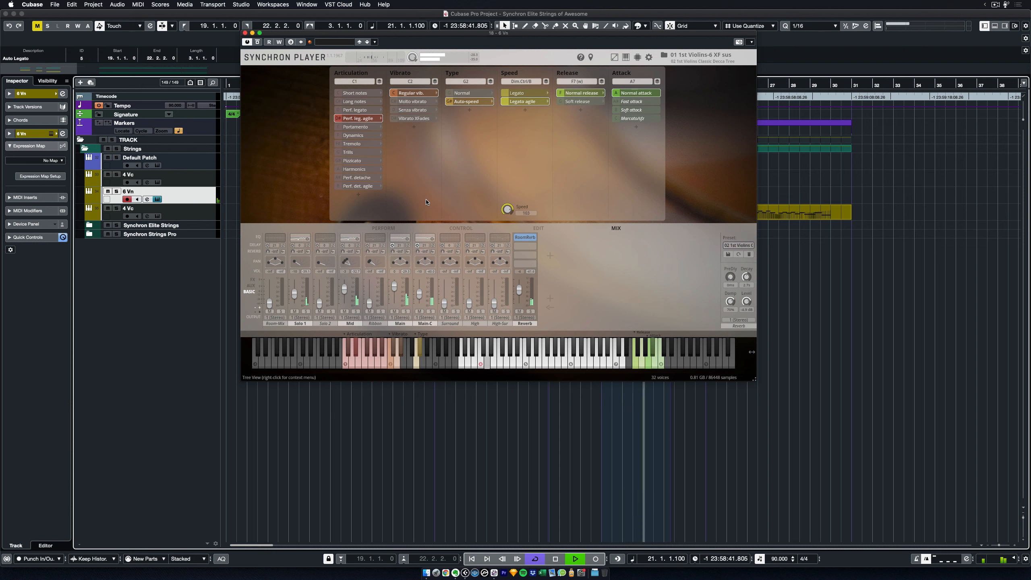
pyautogui.press('space')
pyautogui.press('KP_1')
pyautogui.press('space')
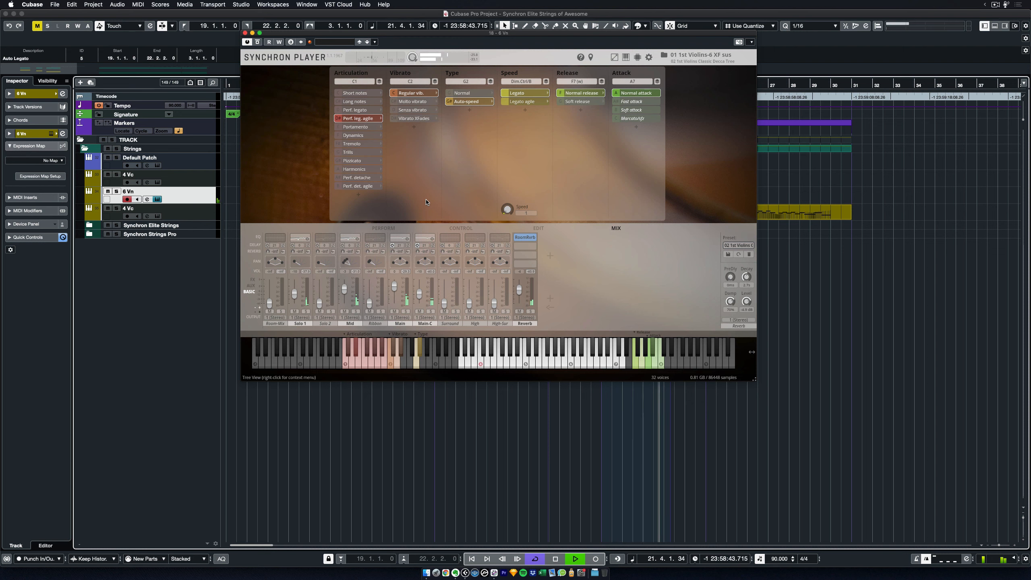
pyautogui.press('space')
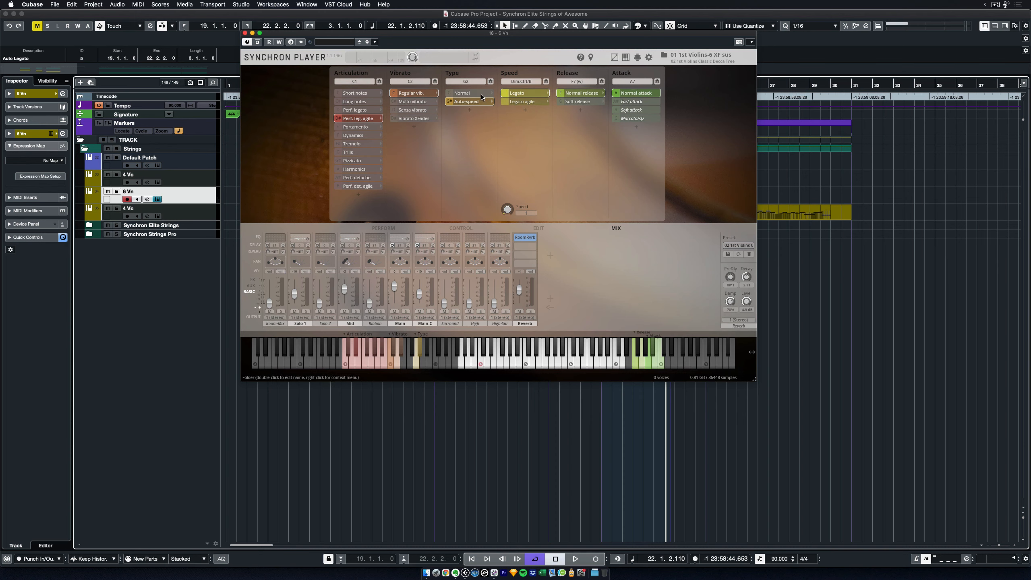
pyautogui.click(245, 33)
pyautogui.click(602, 255)
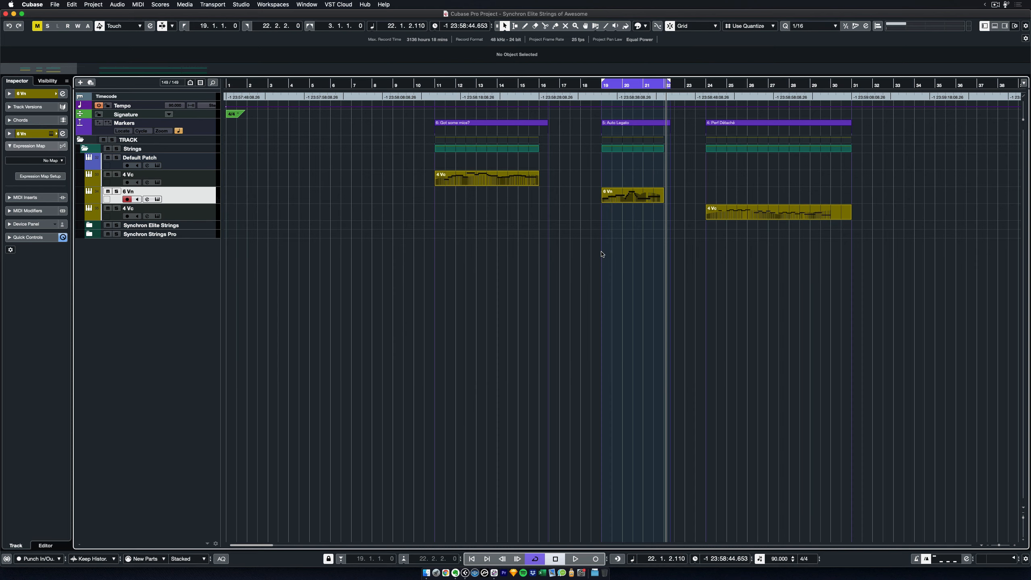
# - Set the loop to the Perf Détaché section and open the Synchron Player of its 4 Vc track
pyautogui.click(744, 124)
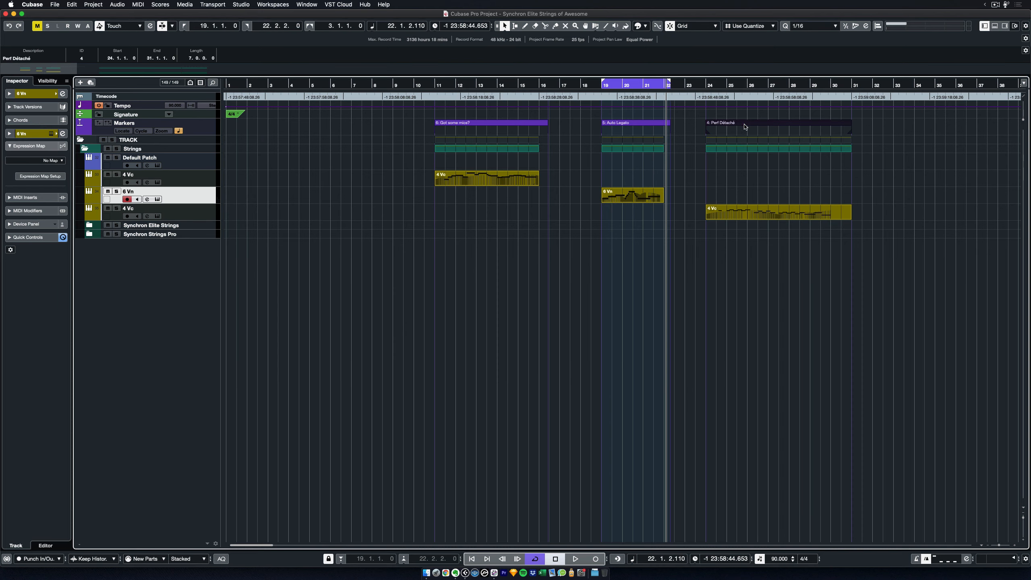
pyautogui.press('p')
pyautogui.moveTo(788, 284); pyautogui.dragTo(515, 293)
pyautogui.click(526, 264)
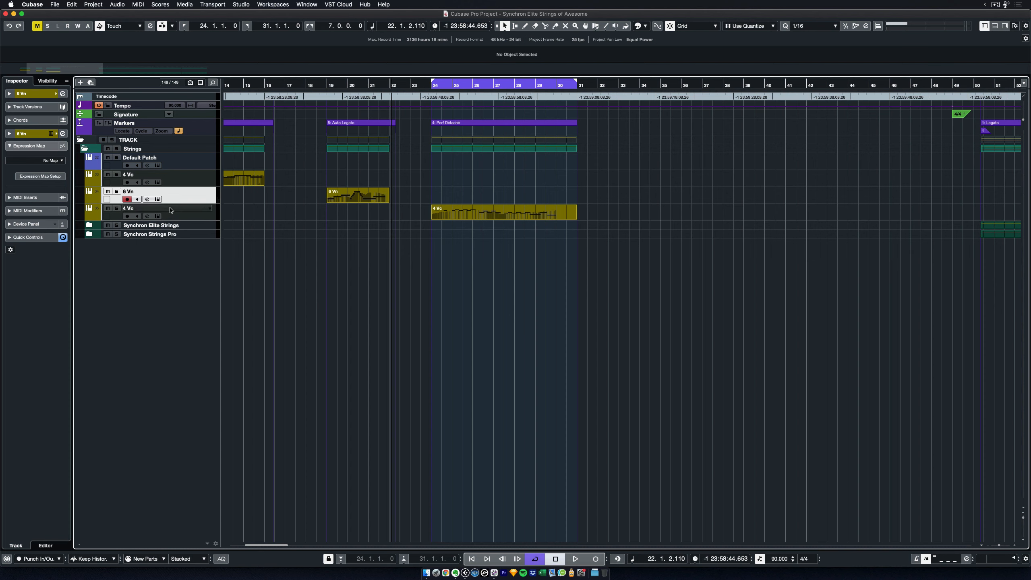
pyautogui.click(183, 212)
pyautogui.click(158, 216)
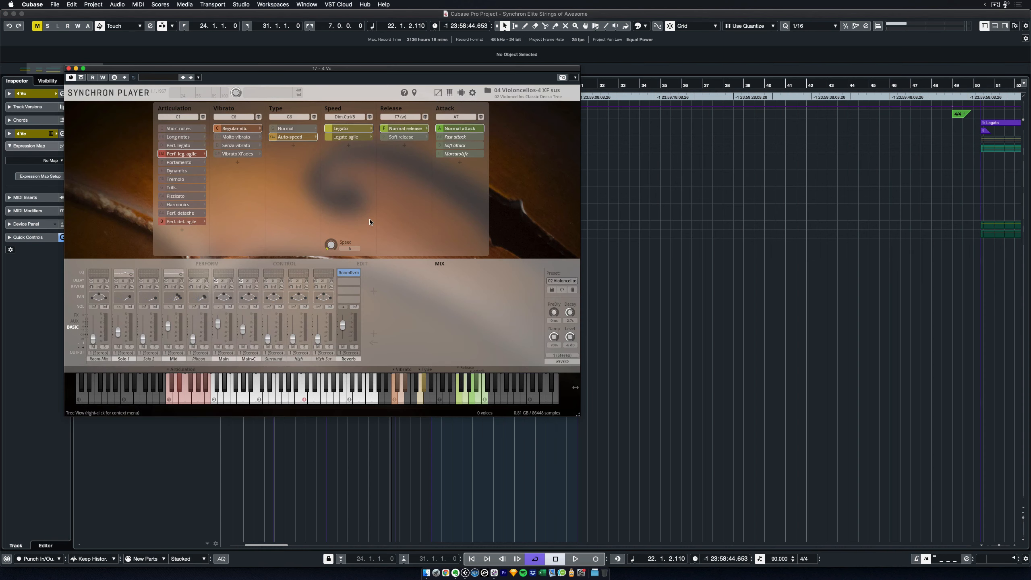
# - Uncover the Perf Détaché section and play it once from its start with the cellos' Perf. leg. agile patch
pyautogui.moveTo(446, 97); pyautogui.dragTo(613, 64)
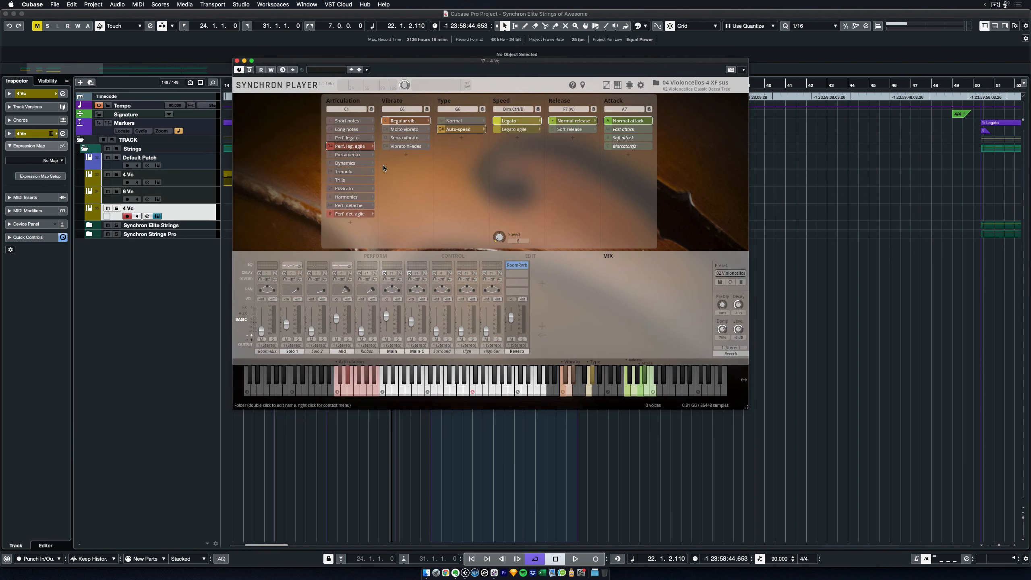
pyautogui.moveTo(482, 63); pyautogui.dragTo(489, 134)
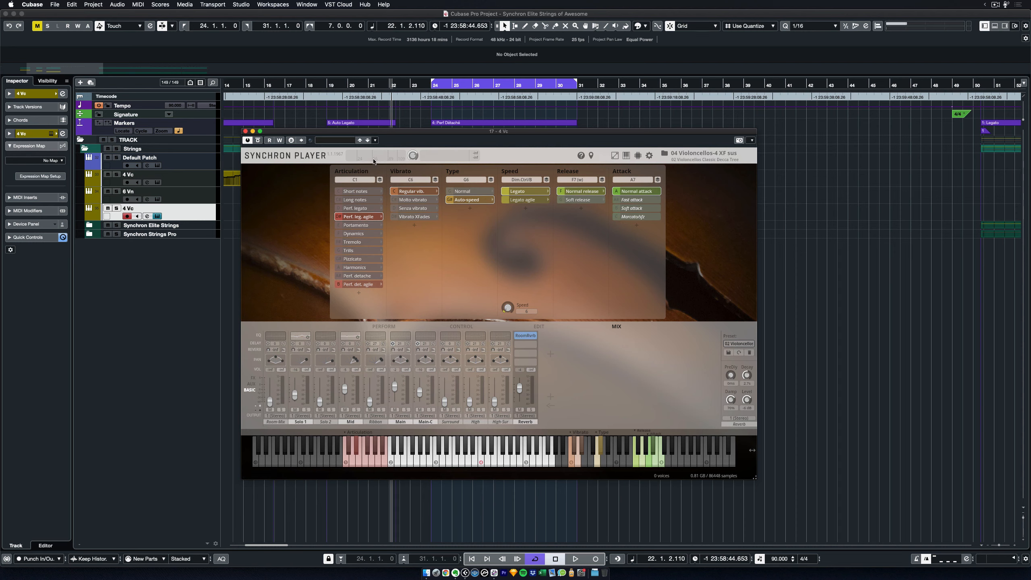
pyautogui.moveTo(449, 134); pyautogui.dragTo(452, 227)
pyautogui.press('KP_1')
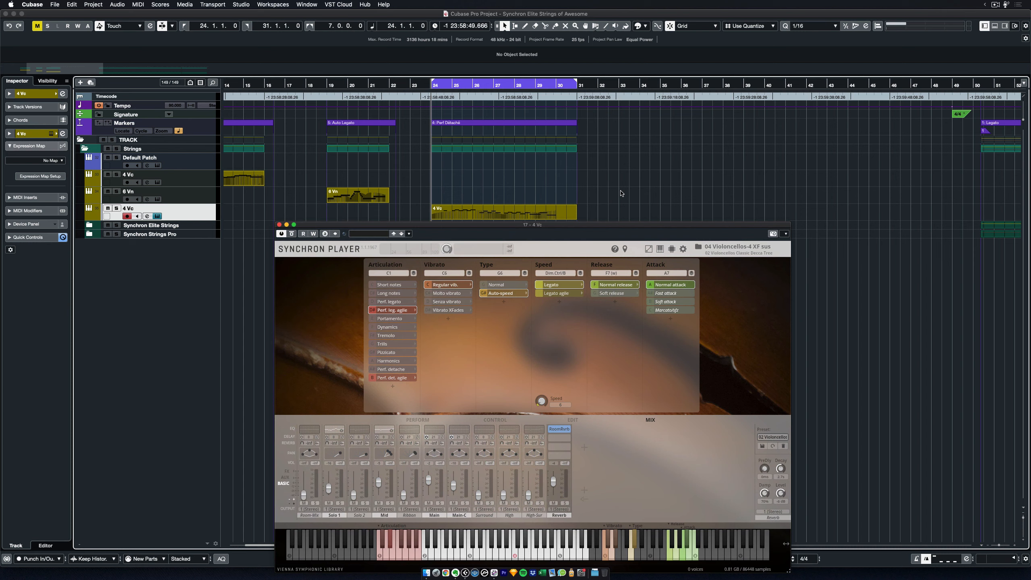
pyautogui.press('space')
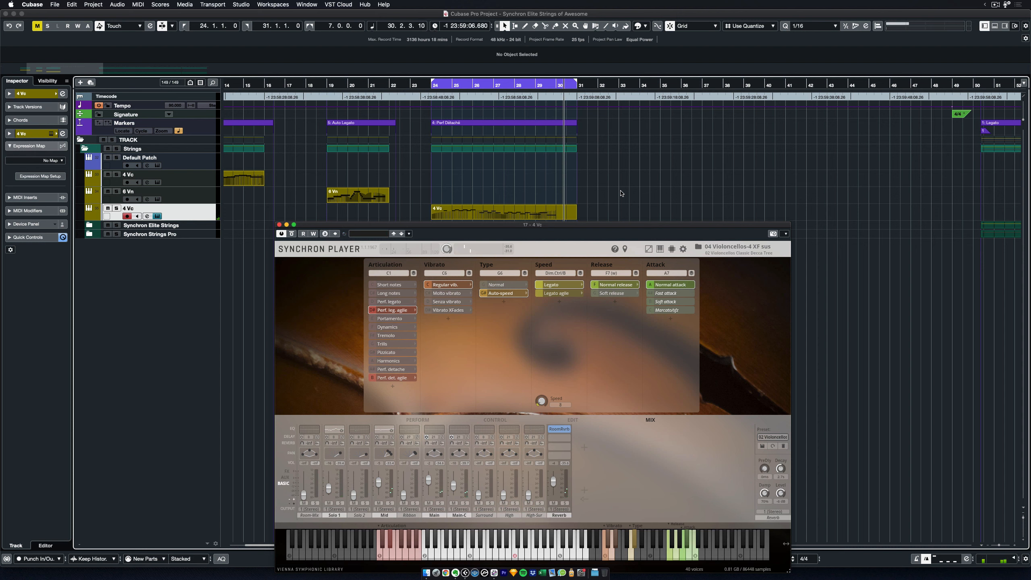
pyautogui.press('space')
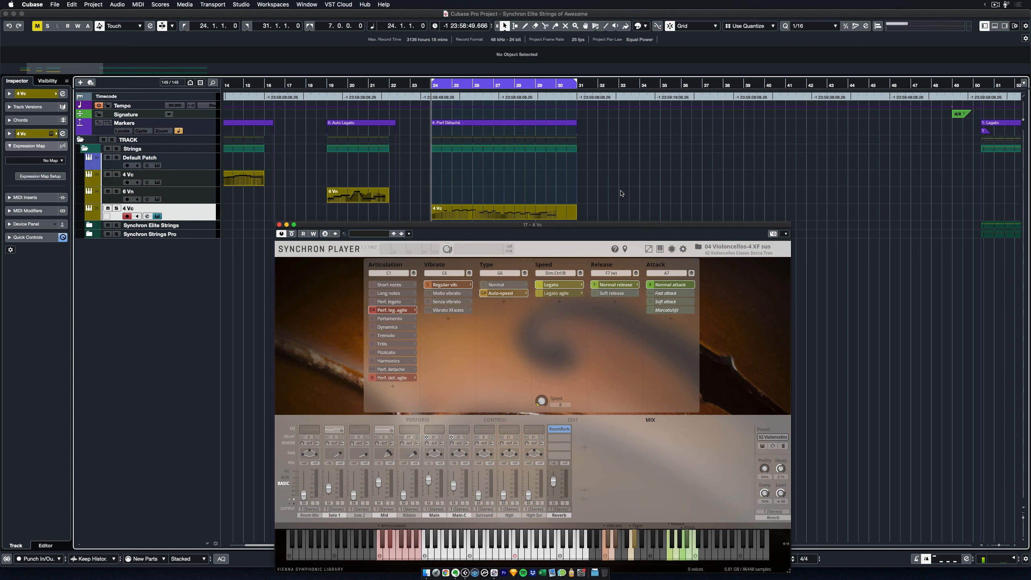
# - Switch the cellos to the Perf. det. agile articulation, play the Perf Détaché section, and close the instrument
pyautogui.click(401, 378)
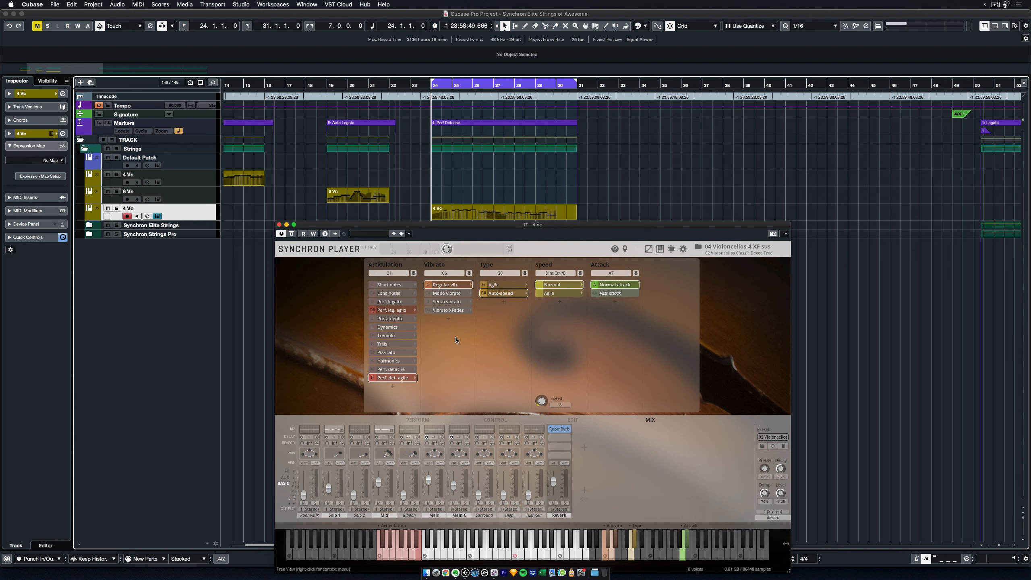
pyautogui.press('space')
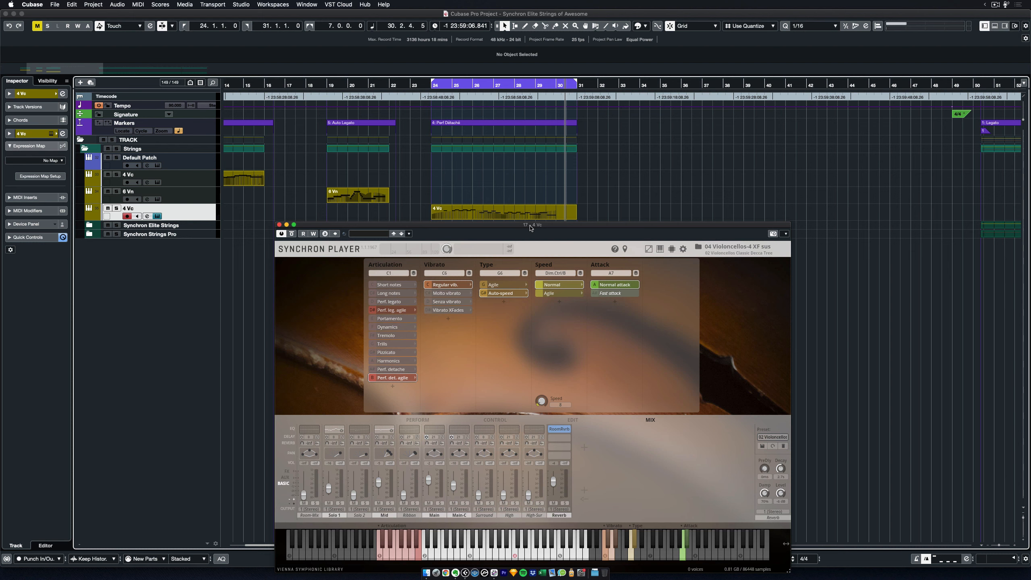
pyautogui.click(279, 224)
# - Set the loop from 50.2.3 to 109.1.1 around the full composition and move the playback cursor to its start
pyautogui.moveTo(815, 274); pyautogui.dragTo(350, 276)
pyautogui.hotkey('shift', 'n')
pyautogui.press('super+KP_1')
pyautogui.hotkey('shift', 'n')
pyautogui.press('super+KP_2')
pyautogui.press('KP_1')
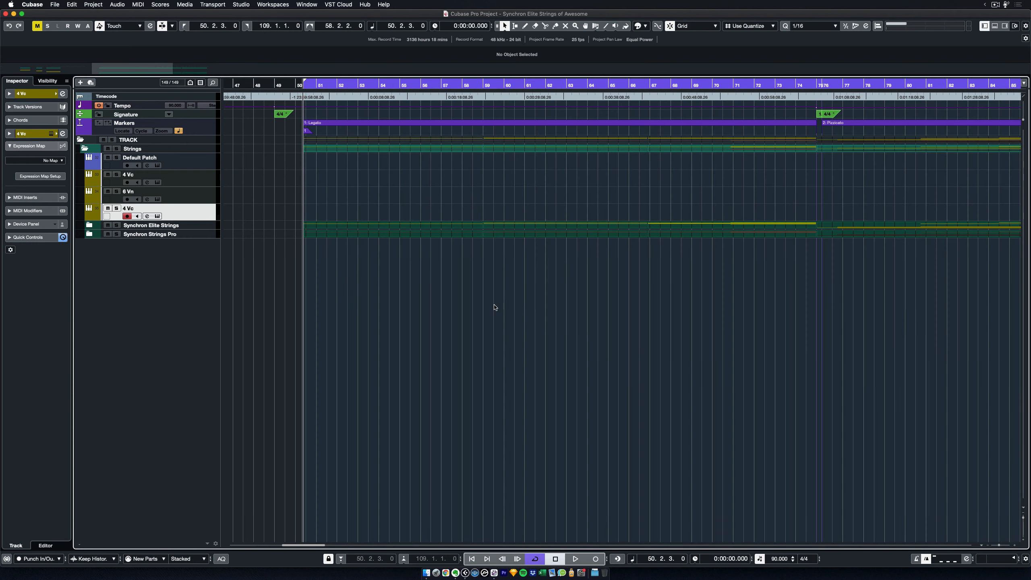
# - Expand the Synchron Elite Strings folder to show the Long, Short and Pizzicato tracks across the whole composition
pyautogui.press('g')
pyautogui.press('g')
pyautogui.moveTo(685, 299); pyautogui.dragTo(543, 298)
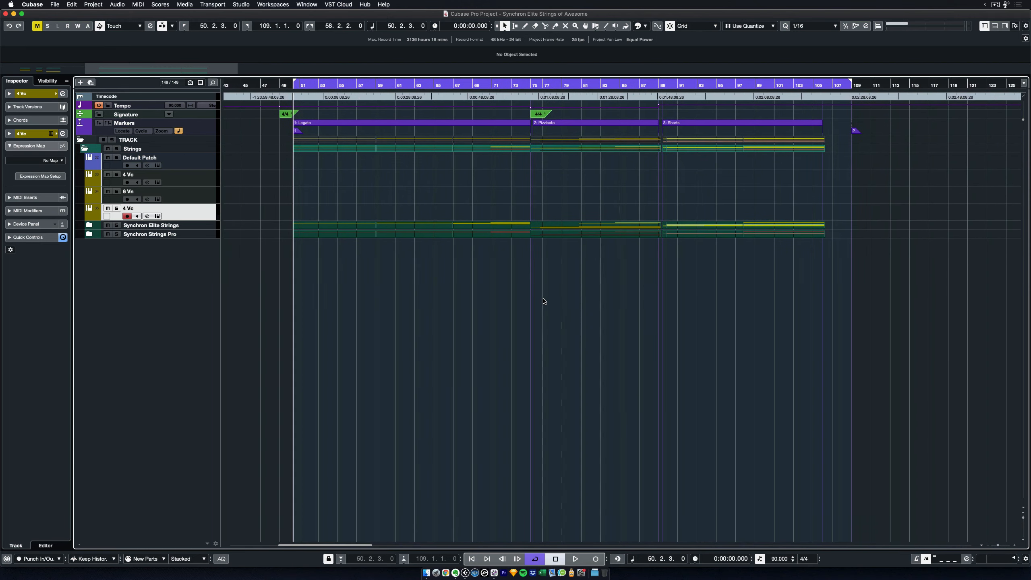
pyautogui.scroll(2, 543, 298)
pyautogui.click(88, 225)
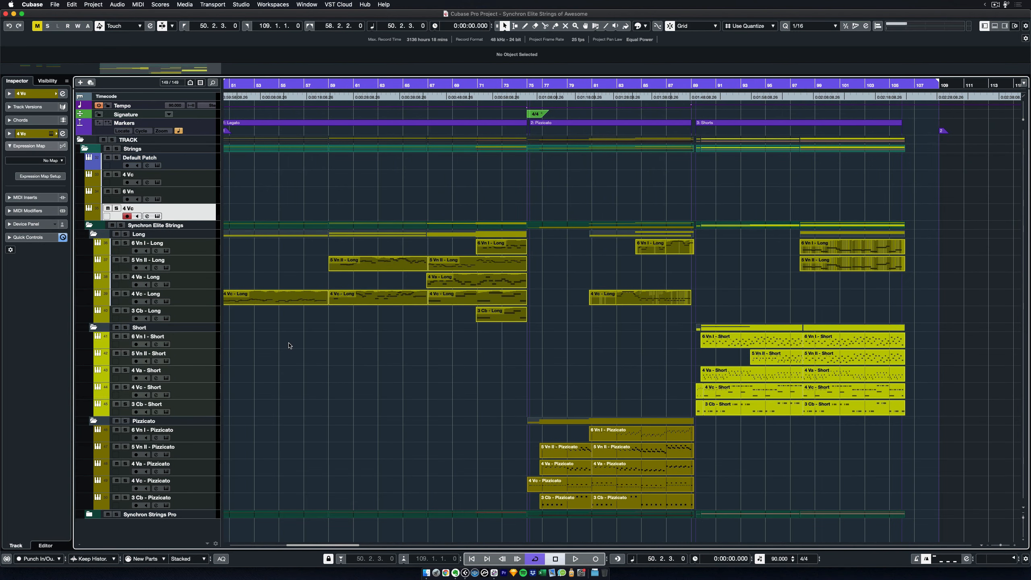
pyautogui.hscroll(-3, 440, 344)
pyautogui.hscroll(1, 440, 344)
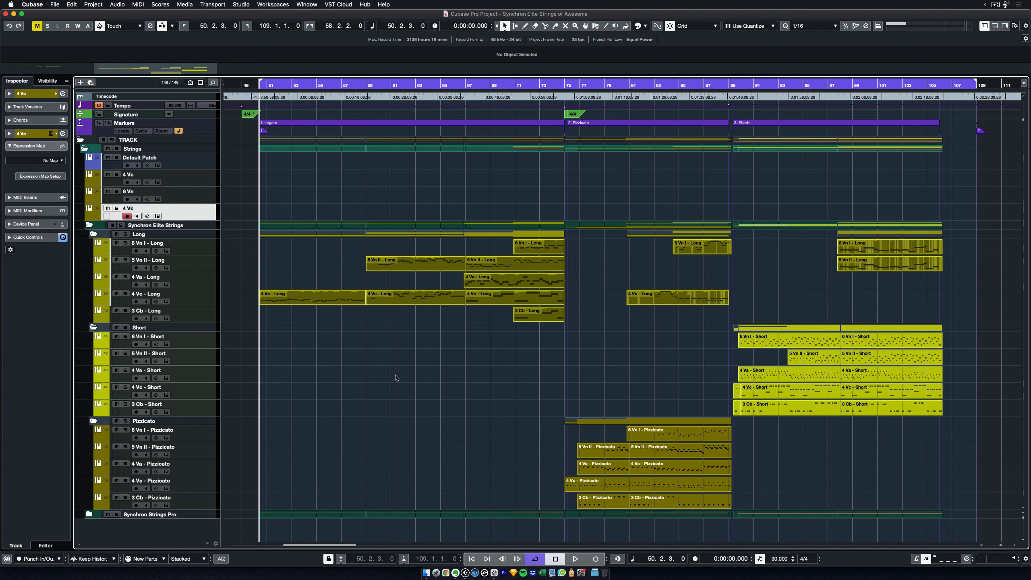
# - Open the Synchron Player of the 6 Vn I - Long track, view its mixer preset list, and close the player
pyautogui.click(210, 249)
pyautogui.click(167, 250)
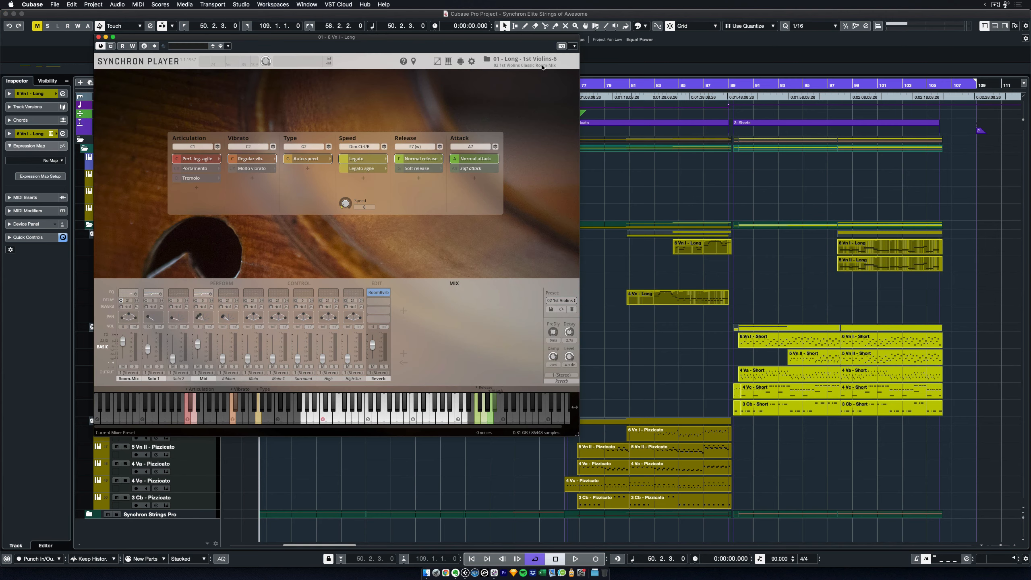
pyautogui.click(564, 300)
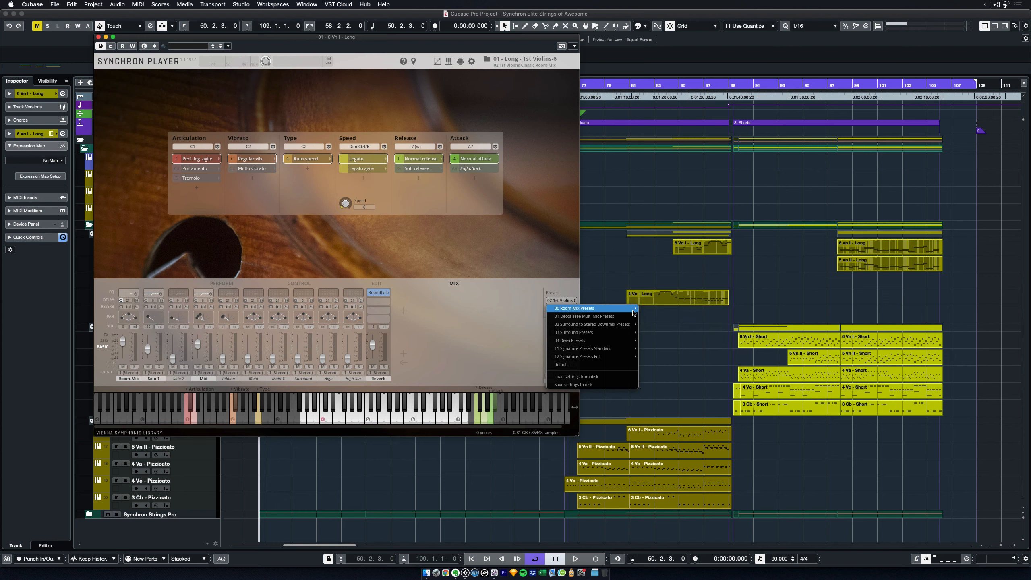
pyautogui.click(461, 301)
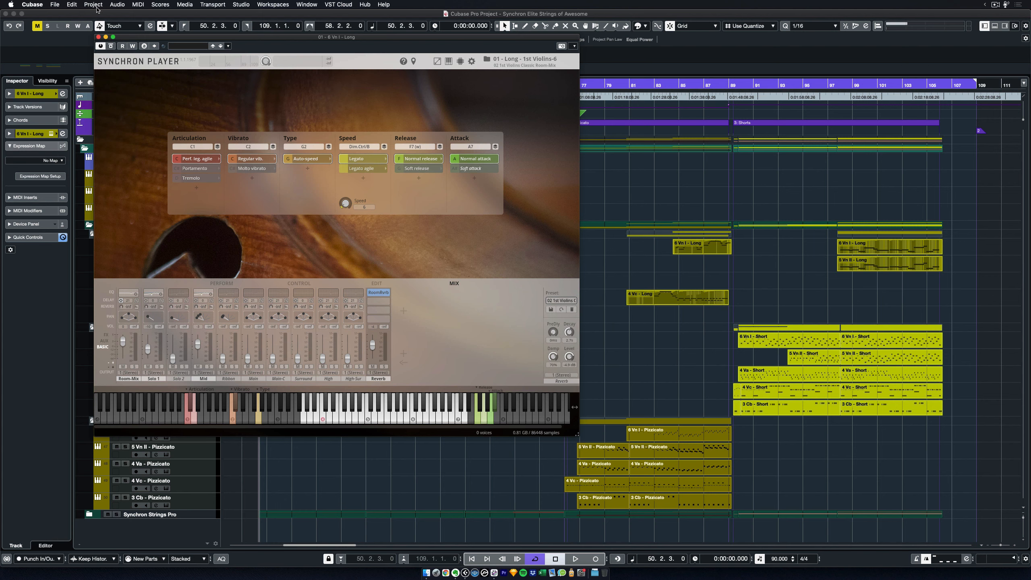
pyautogui.click(98, 37)
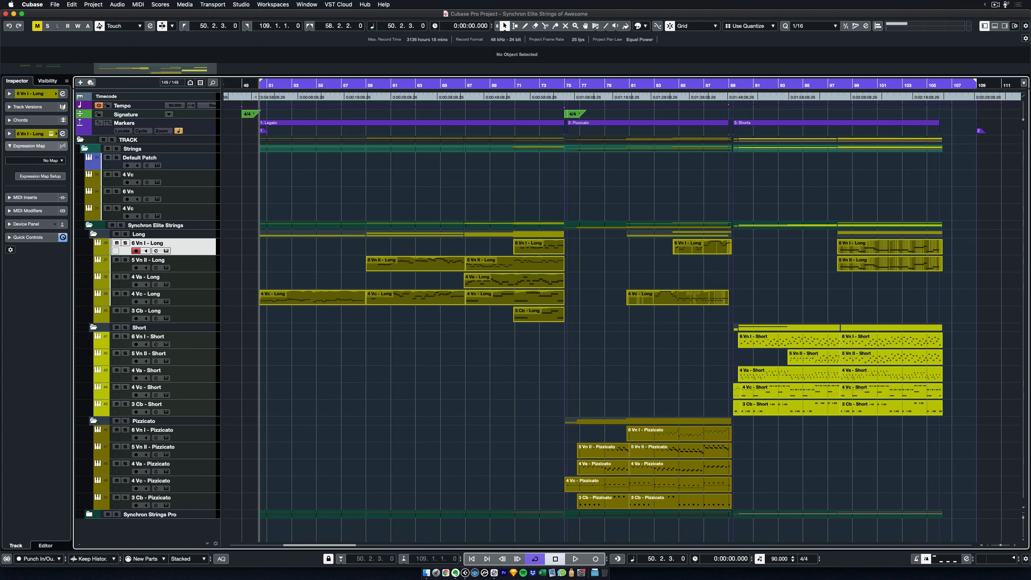
# - Review the bx_refinement insert on 6 Vn I - Long and the VSS3 reverb on Reverb Tail, closing each plug-in
pyautogui.press('F3')
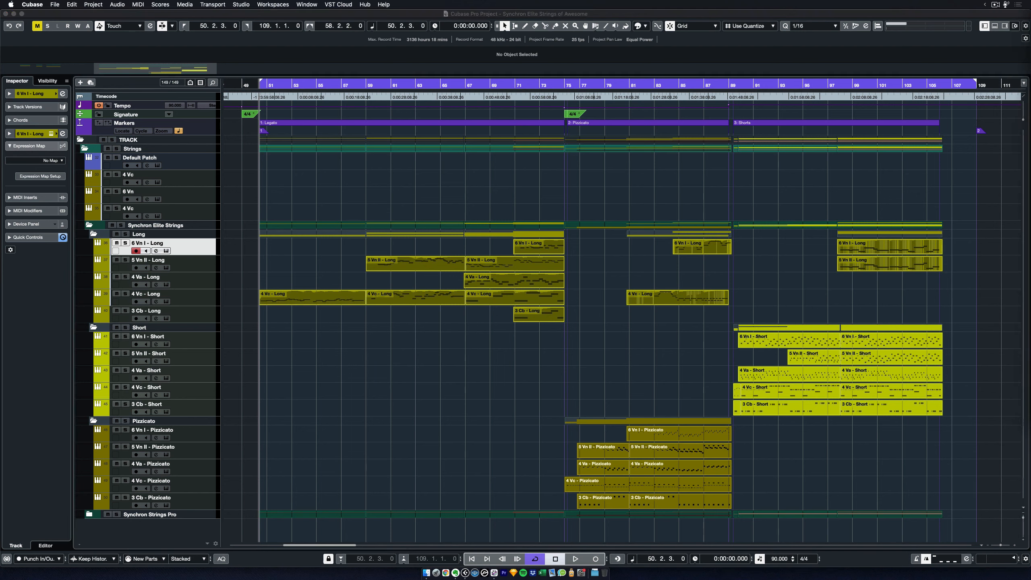
pyautogui.moveTo(1030, 96); pyautogui.dragTo(406, 98)
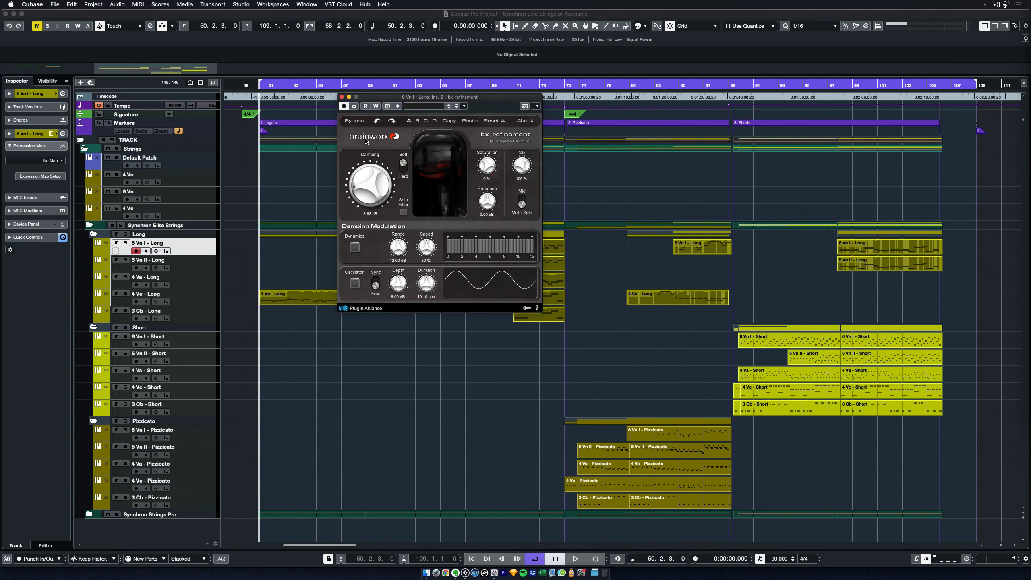
pyautogui.click(342, 97)
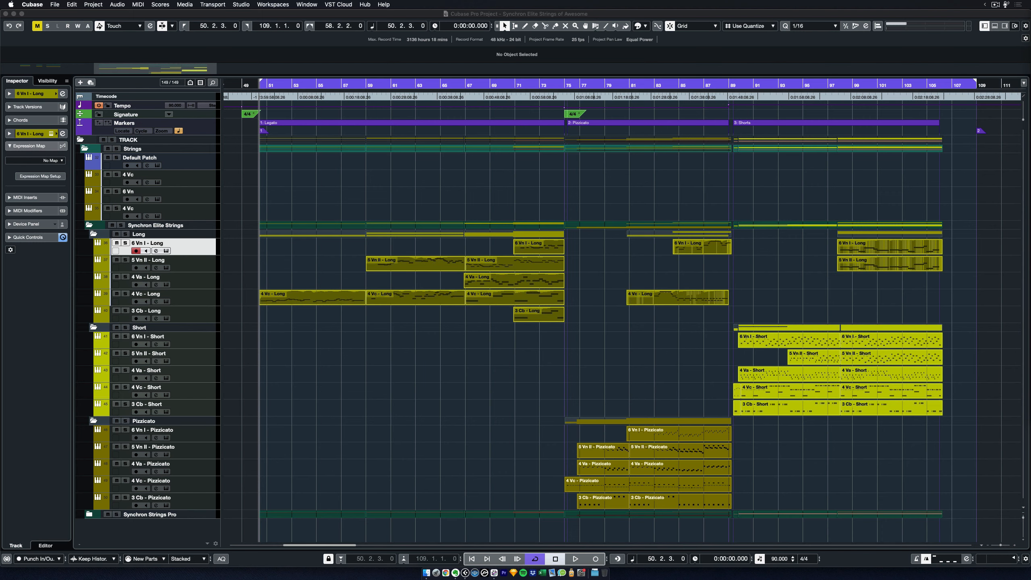
pyautogui.moveTo(520, 71); pyautogui.dragTo(547, 109)
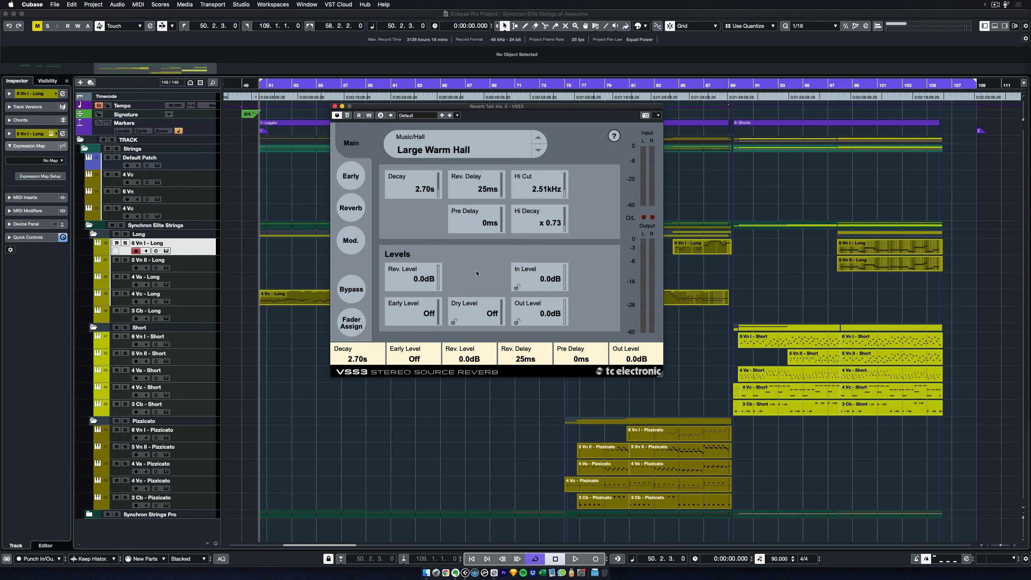
pyautogui.click(334, 106)
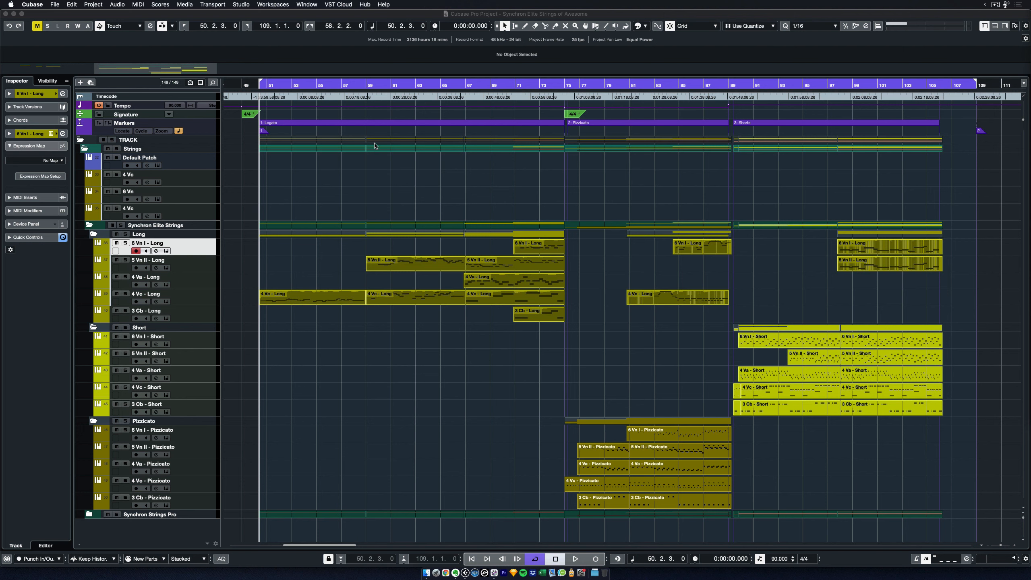
# - Examine the Legato section, checking how its Long string parts enter and where the section ends
pyautogui.click(384, 126)
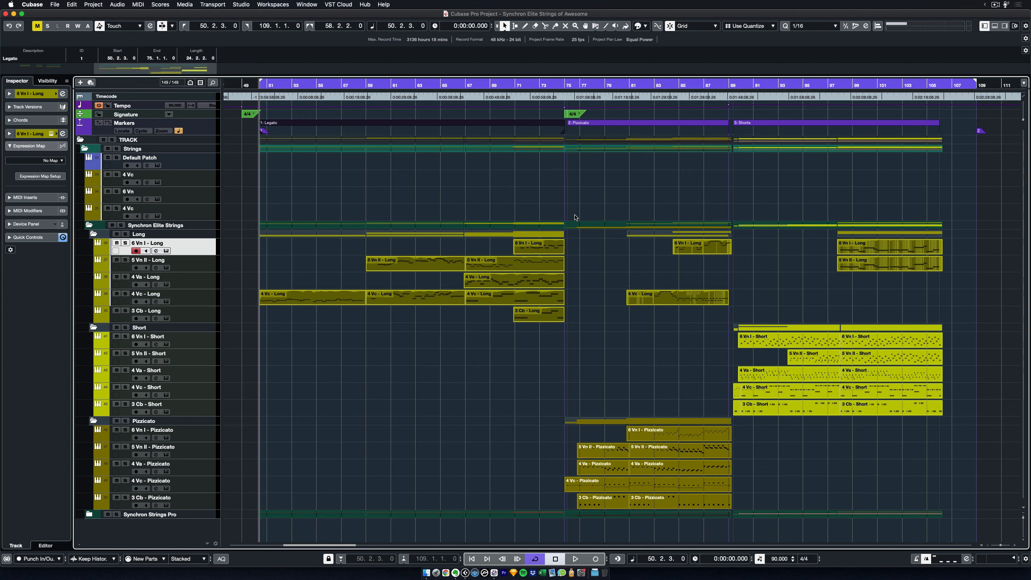
pyautogui.scroll(-2, 559, 220)
pyautogui.scroll(10, 559, 219)
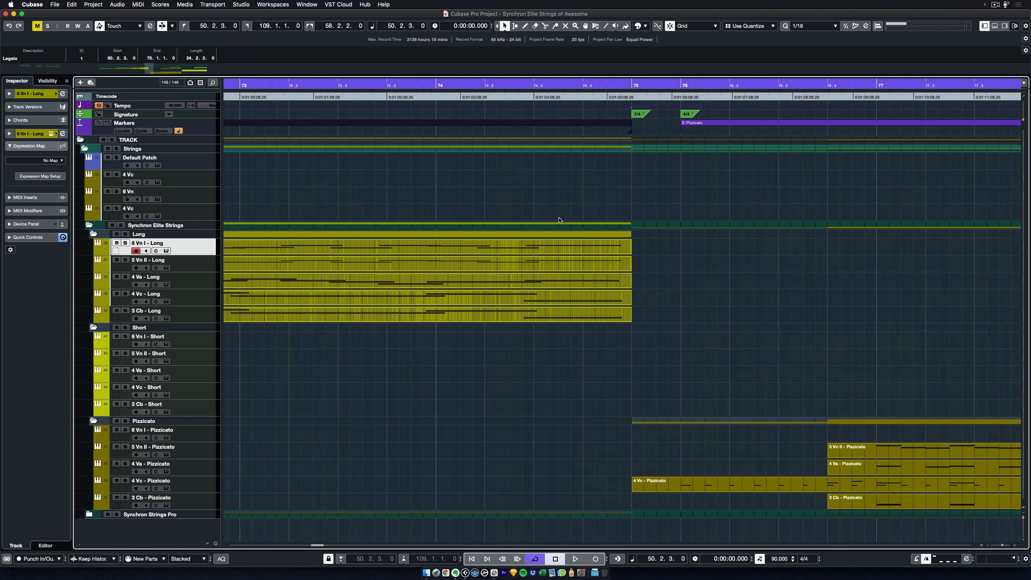
pyautogui.scroll(-2, 548, 214)
pyautogui.moveTo(424, 181); pyautogui.dragTo(870, 150)
pyautogui.scroll(-2, 670, 177)
pyautogui.scroll(-3, 609, 183)
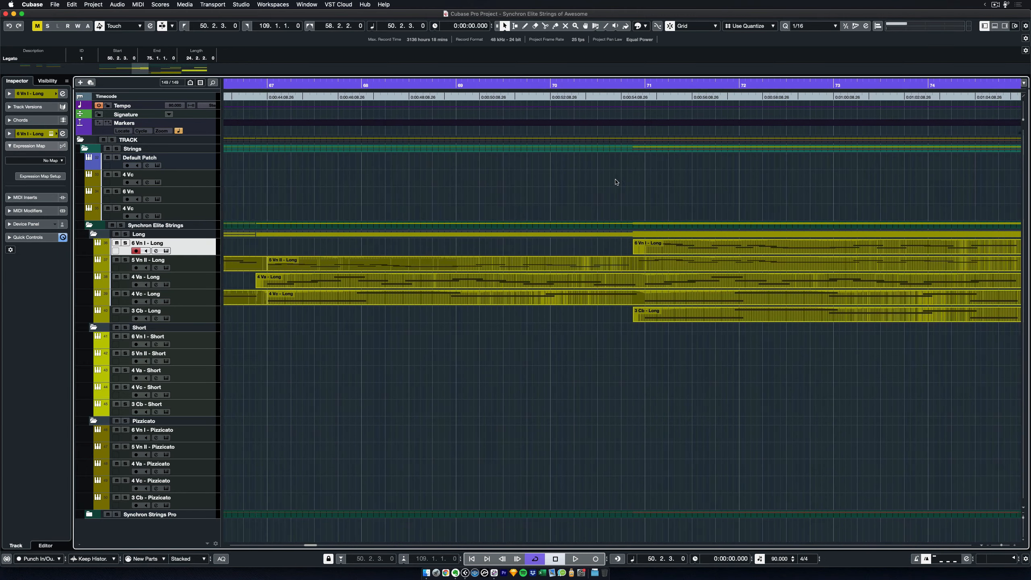
pyautogui.scroll(-1, 603, 186)
pyautogui.moveTo(539, 186); pyautogui.dragTo(714, 175)
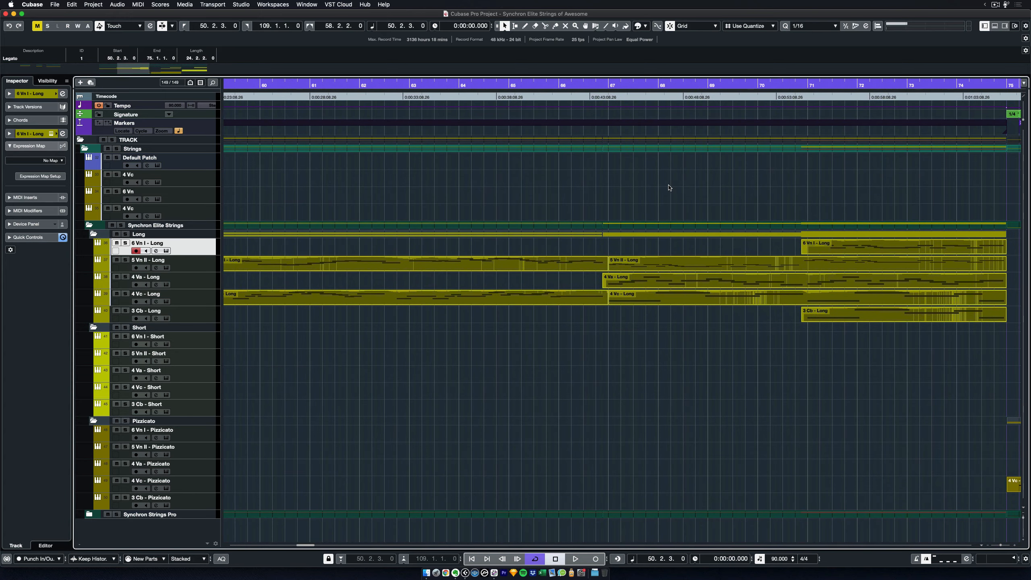
pyautogui.scroll(-5, 666, 188)
pyautogui.scroll(1, 664, 189)
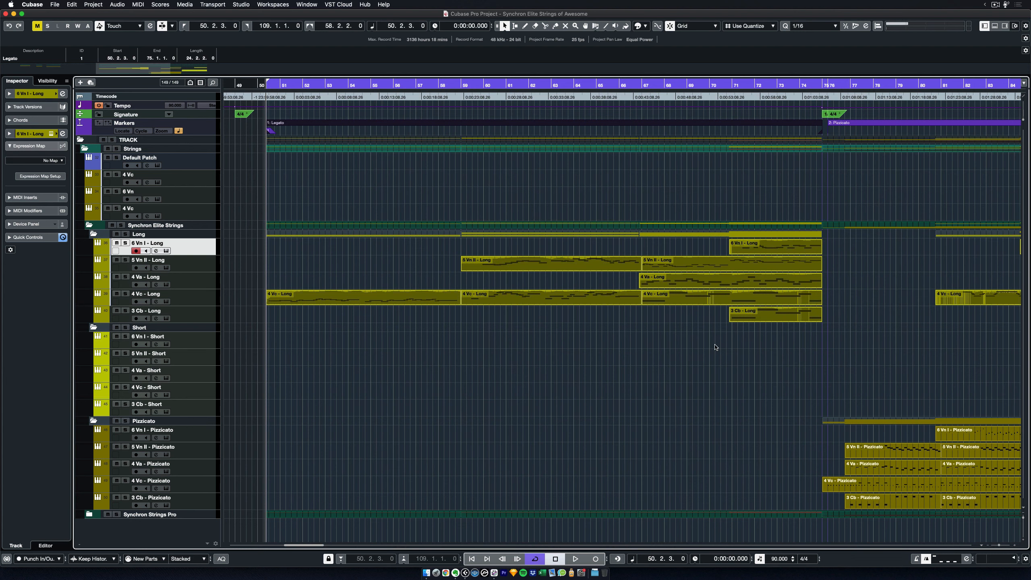
# - Examine the Pizzicato section, pointing out its Pizzicato parts and the 6 Vn I and 4 Vc Long parts
pyautogui.moveTo(887, 311); pyautogui.dragTo(439, 317)
pyautogui.click(491, 124)
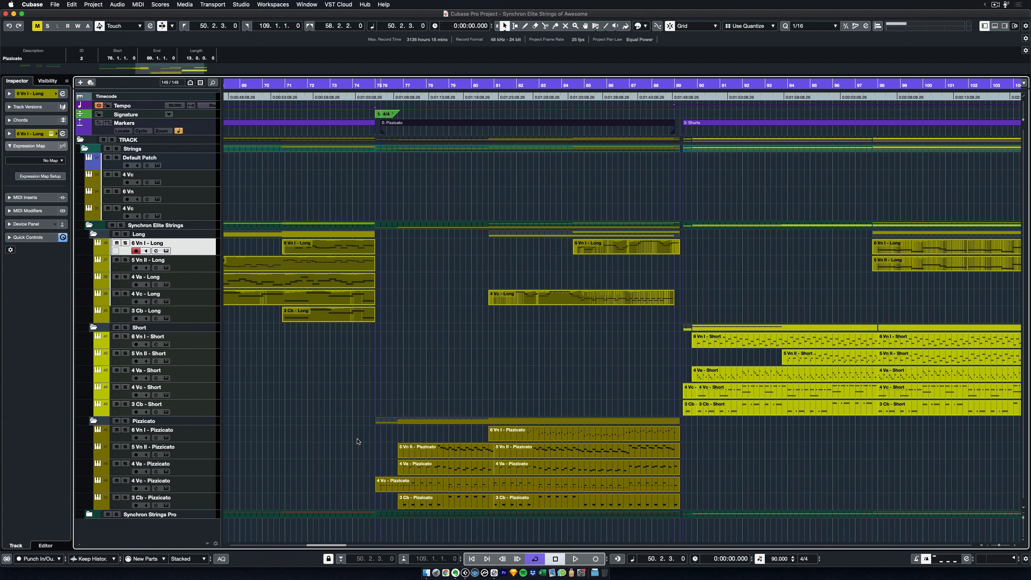
pyautogui.click(459, 378)
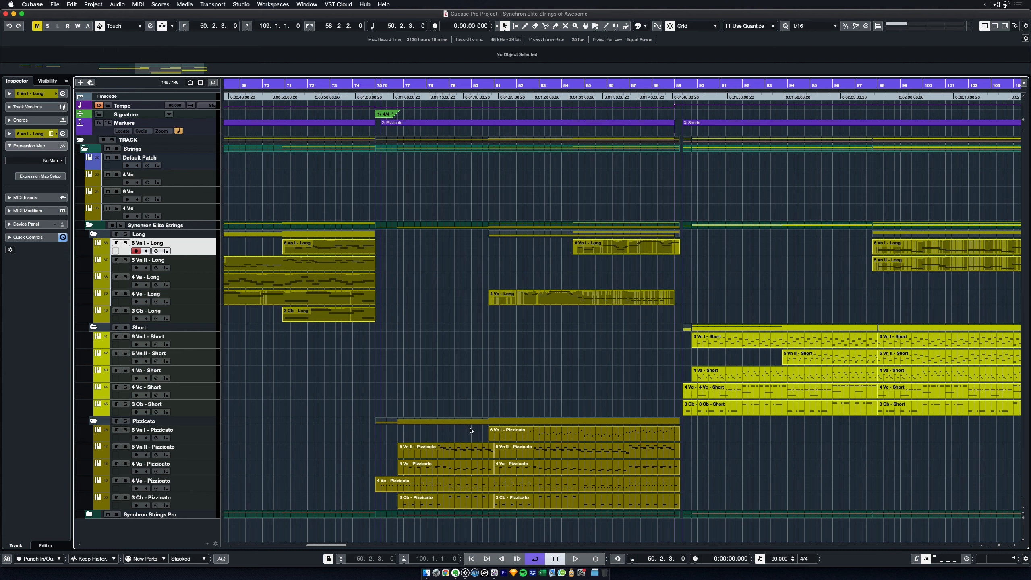
pyautogui.moveTo(357, 446); pyautogui.dragTo(307, 460)
pyautogui.moveTo(344, 430); pyautogui.dragTo(689, 504)
pyautogui.click(689, 505)
pyautogui.moveTo(478, 244); pyautogui.dragTo(657, 335)
pyautogui.click(568, 348)
# - Bring up the Shorts section and point out its Short string parts as a group
pyautogui.hscroll(10, 732, 425)
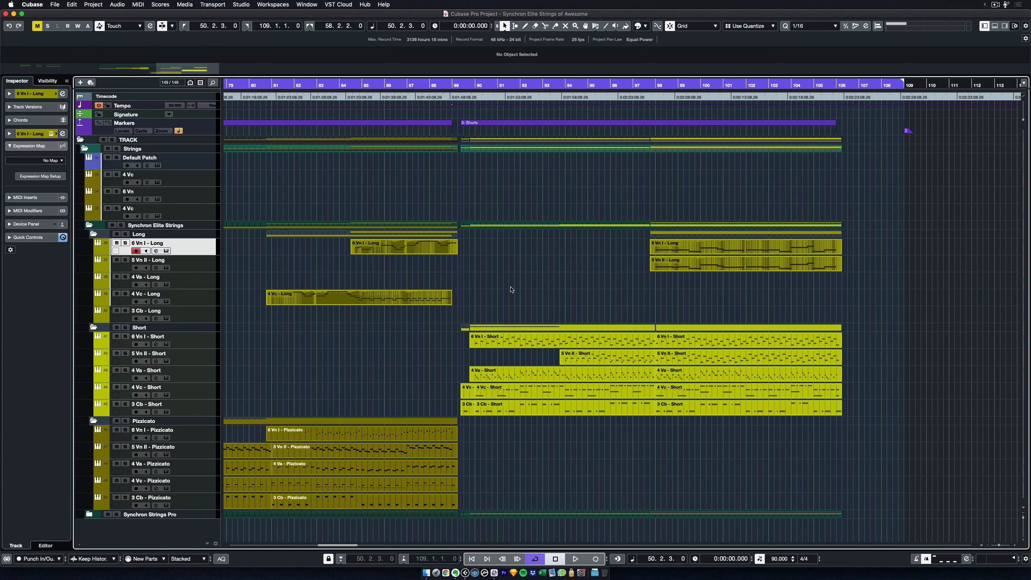
pyautogui.moveTo(461, 335); pyautogui.dragTo(812, 412)
pyautogui.click(633, 454)
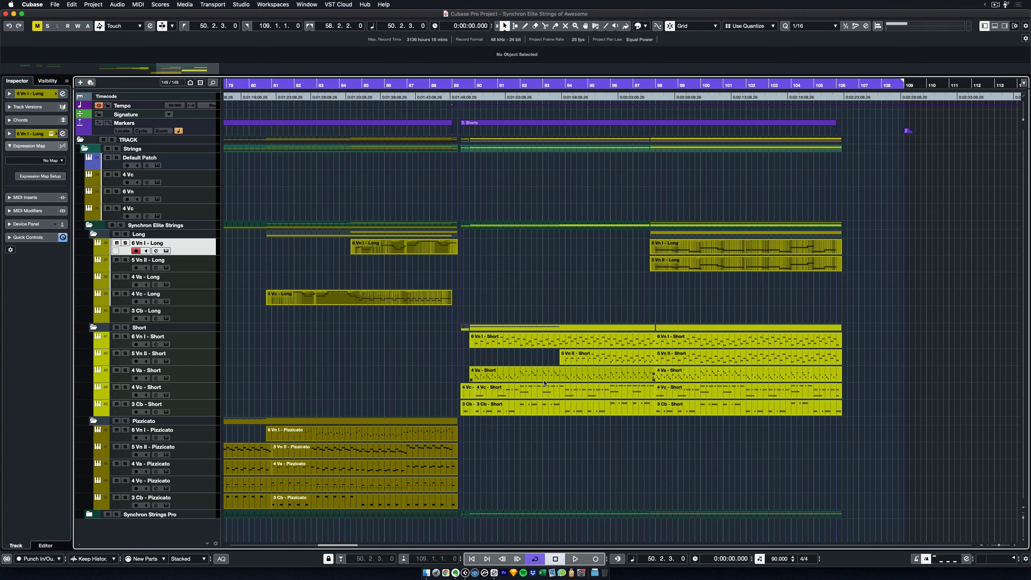
# - Inspect the articulation lanes of the 4 Vc - Short and 3 Cb - Short parts in the Key Editor, closing it after each
pyautogui.doubleClick(547, 391)
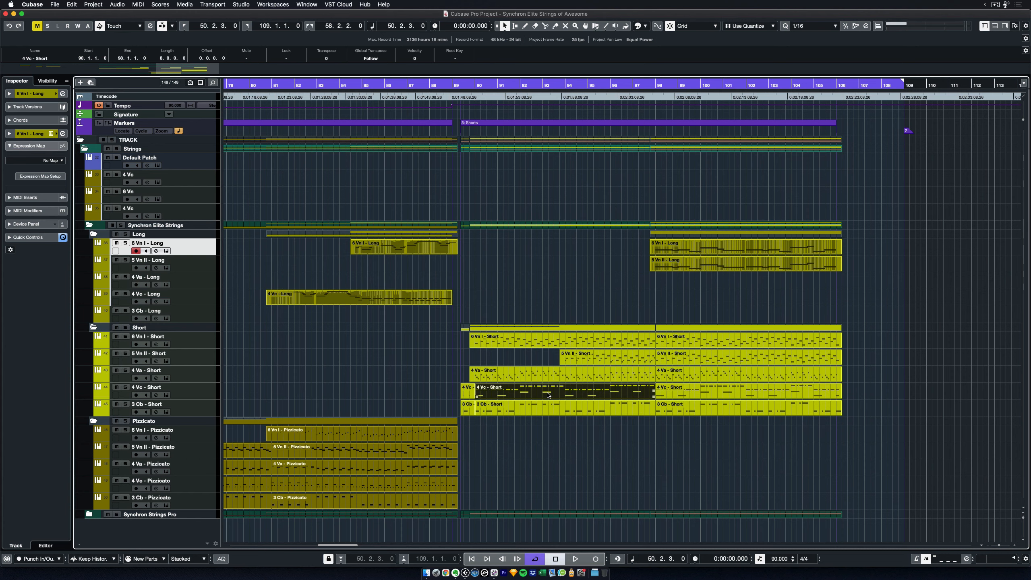
pyautogui.hscroll(-1, 343, 436)
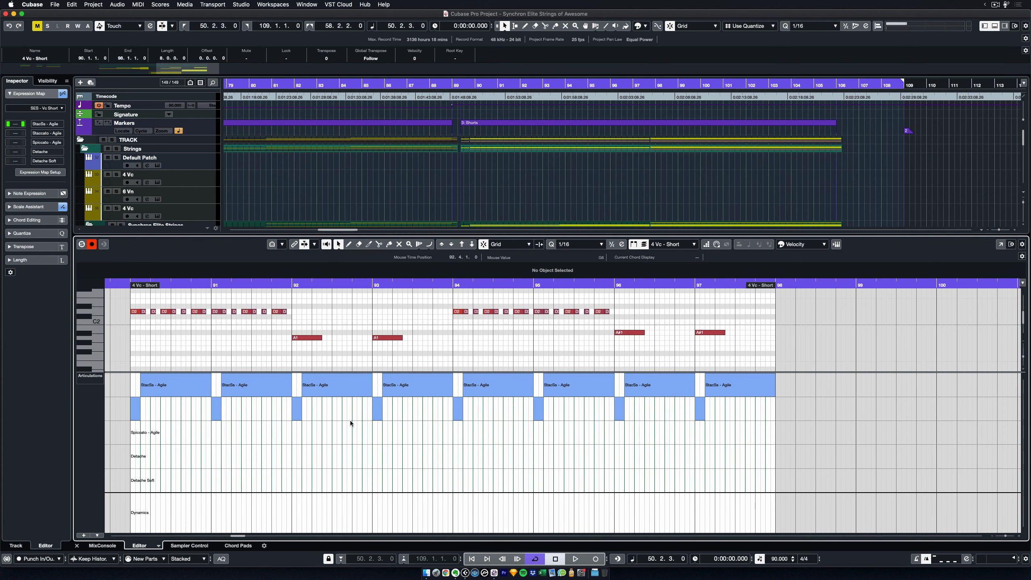
pyautogui.press('Return')
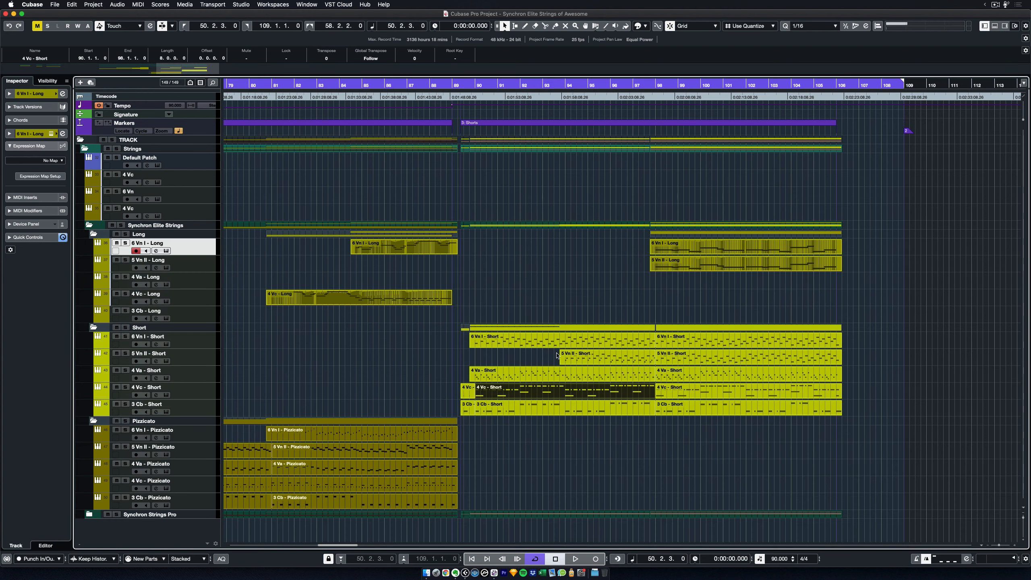
pyautogui.doubleClick(517, 409)
pyautogui.hscroll(-1, 348, 419)
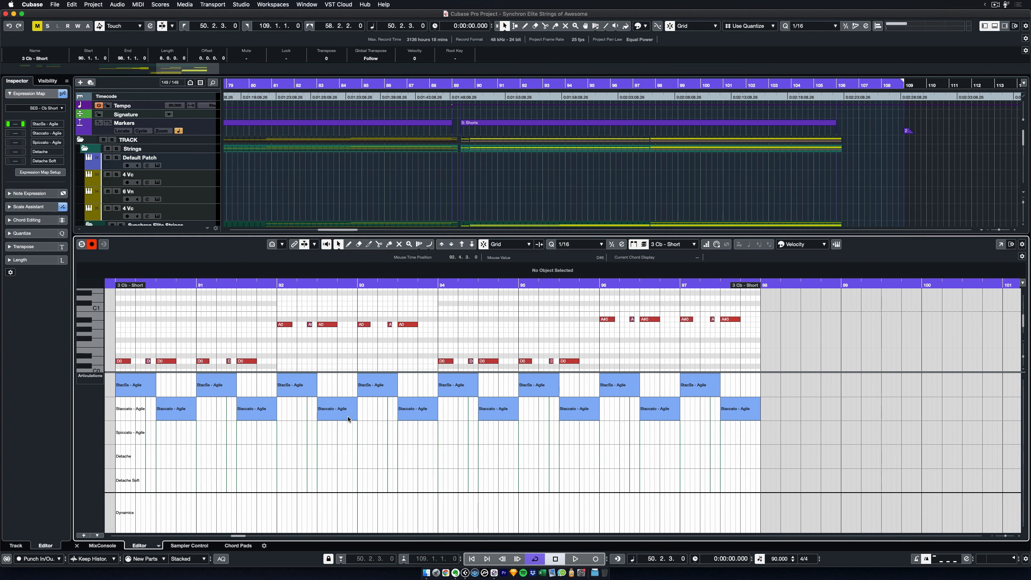
pyautogui.hscroll(-6, 348, 419)
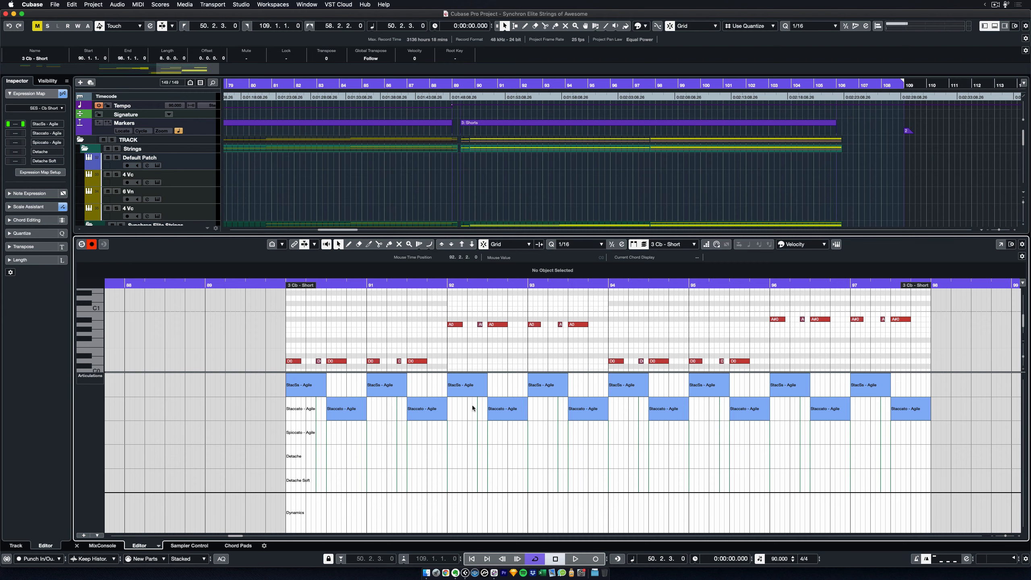
pyautogui.press('Return')
pyautogui.click(604, 450)
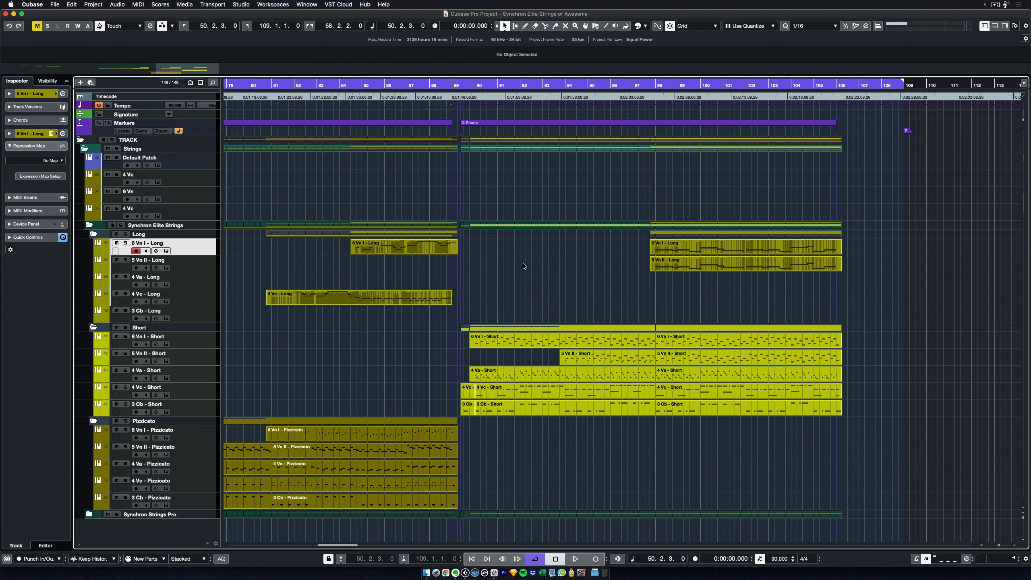
# - Point out the 6 Vn I and 5 Vn II Long parts near the end of the Shorts section
pyautogui.moveTo(879, 245); pyautogui.dragTo(795, 275)
pyautogui.click(788, 299)
# - Turn off cycle playback and play the Synchron Elite Strings composition from the Legato section through the end of Shorts
pyautogui.scroll(-4, 756, 300)
pyautogui.scroll(-2, 693, 307)
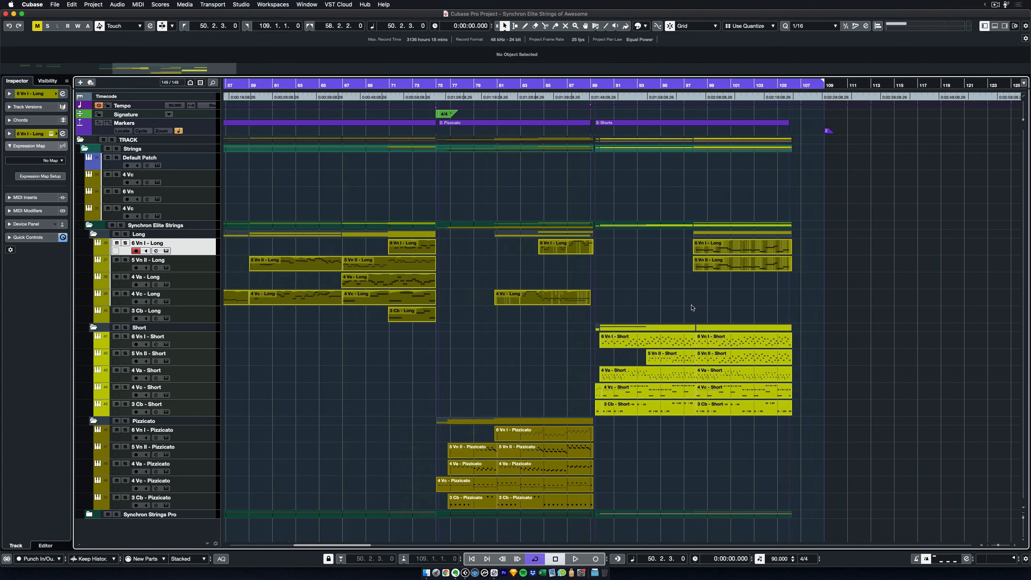
pyautogui.hscroll(-5, 512, 317)
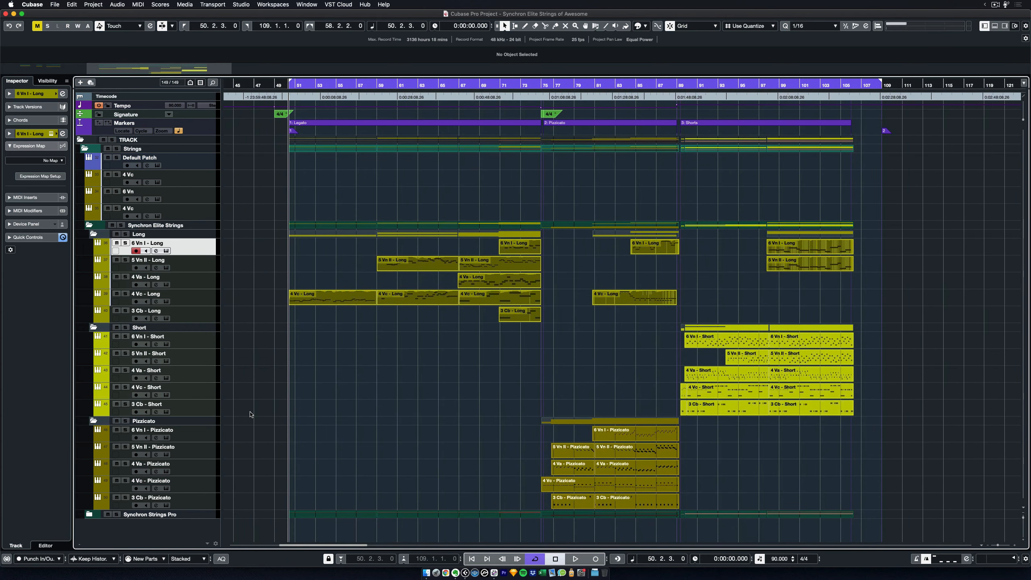
pyautogui.press('KP_Divide')
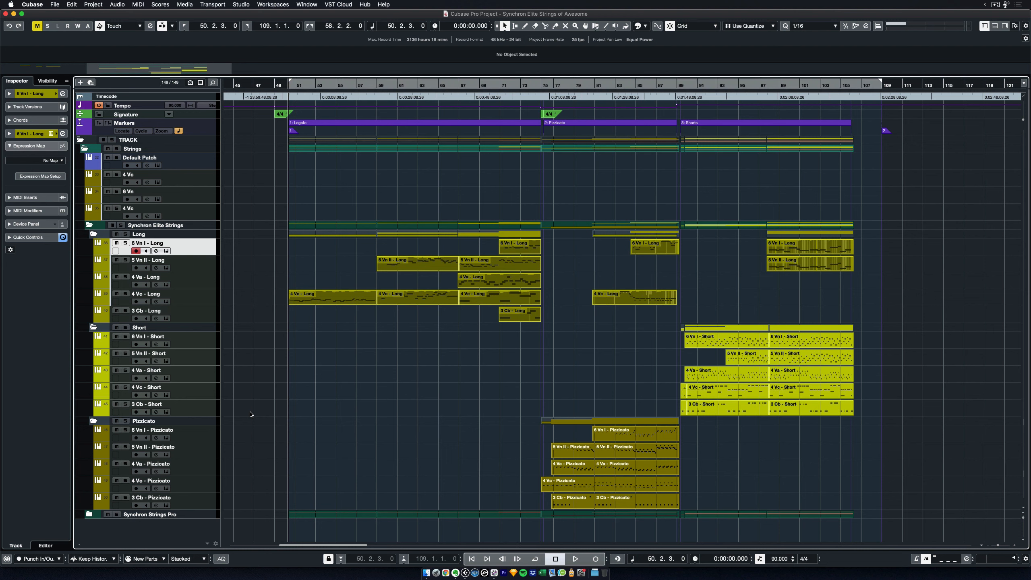
pyautogui.press('space')
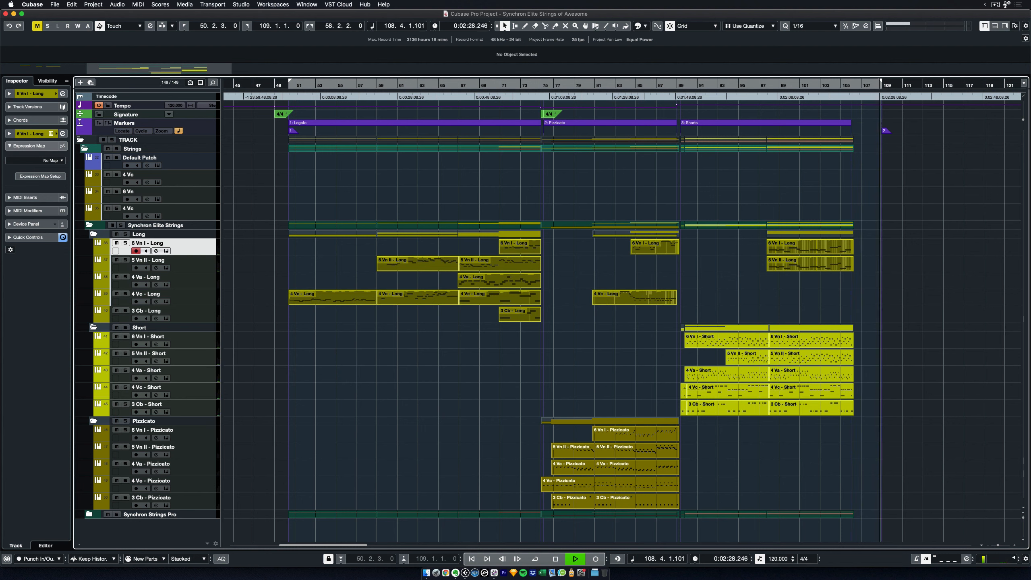
pyautogui.press('space')
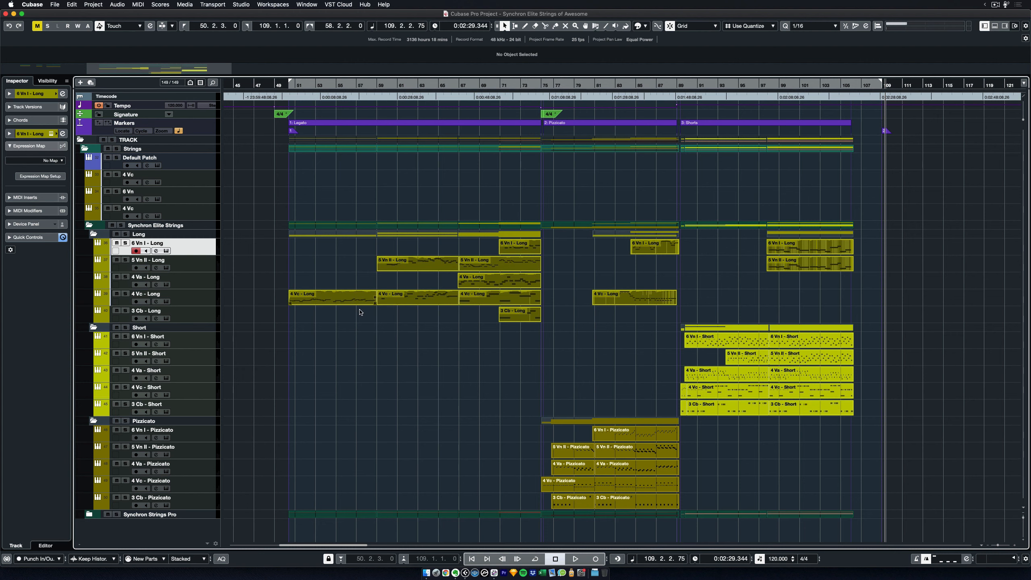
# - Collapse the Synchron Elite Strings folder, expand Synchron Strings Pro and play its version from the start with Elite Strings muted
pyautogui.click(89, 225)
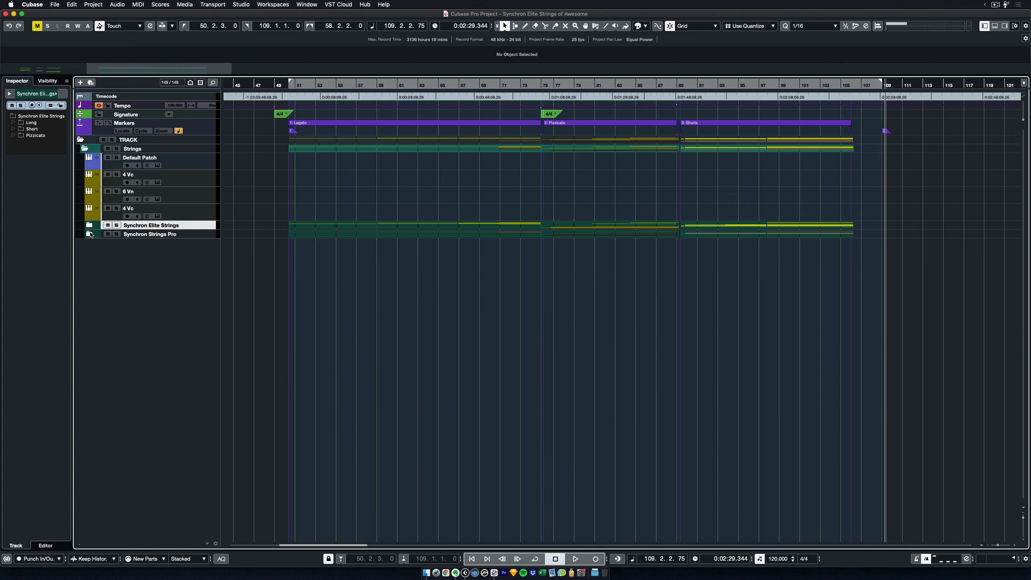
pyautogui.click(89, 234)
pyautogui.scroll(-5, 372, 364)
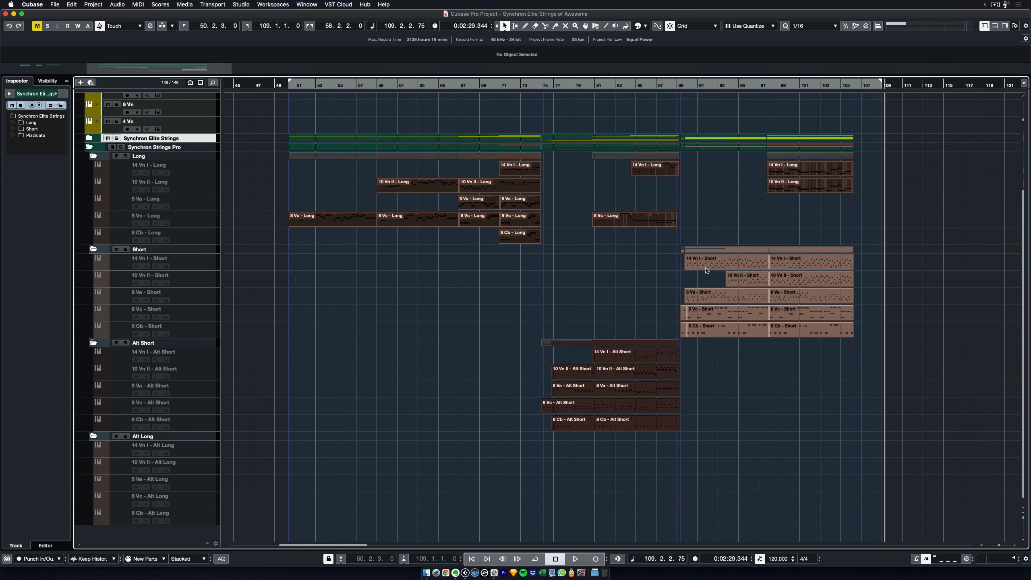
pyautogui.press('space')
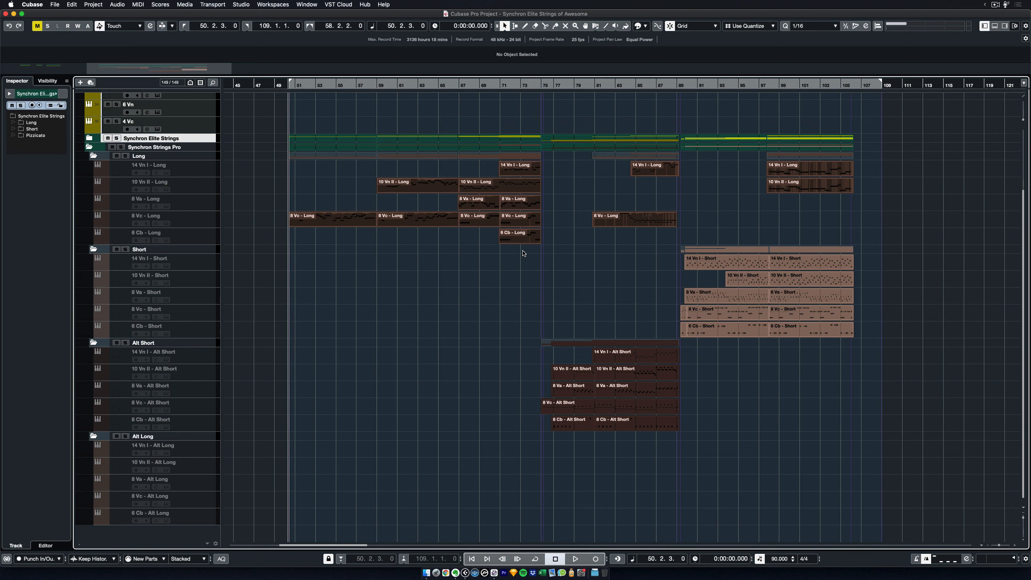
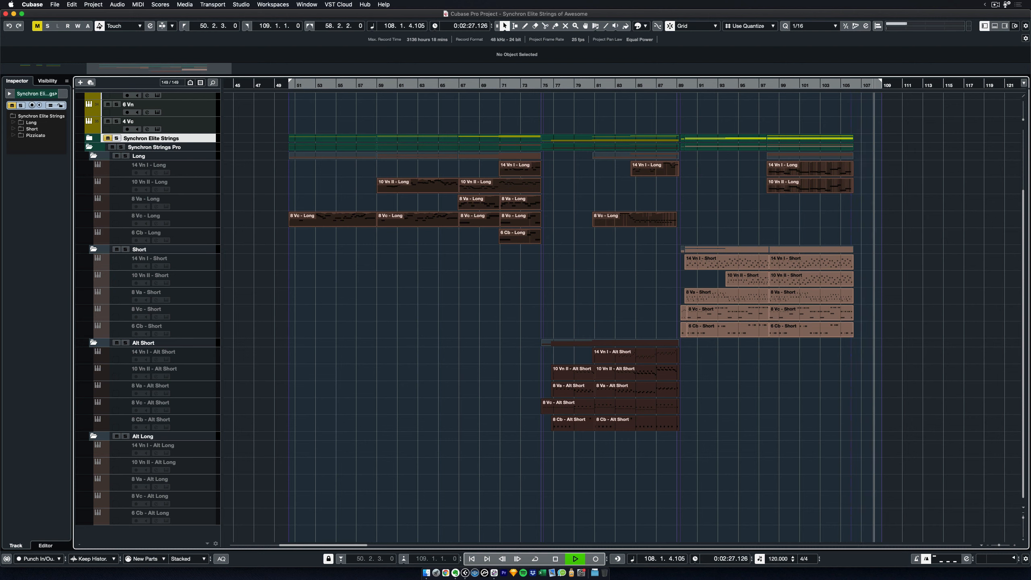
pyautogui.press('space')
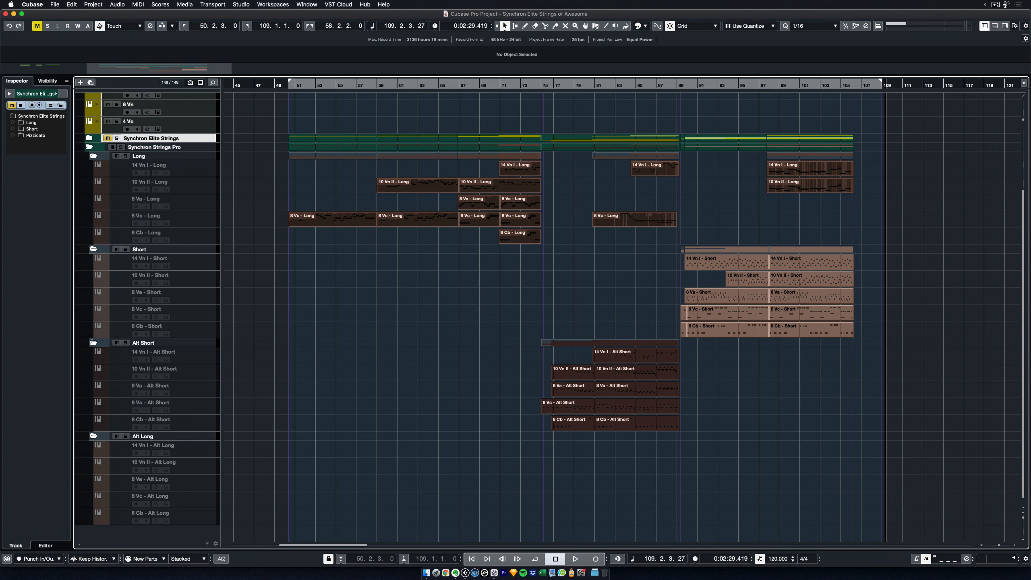
# - Collapse the Synchron Strings Pro folder and open the Default Patch track's Synchron Player instrument
pyautogui.click(89, 147)
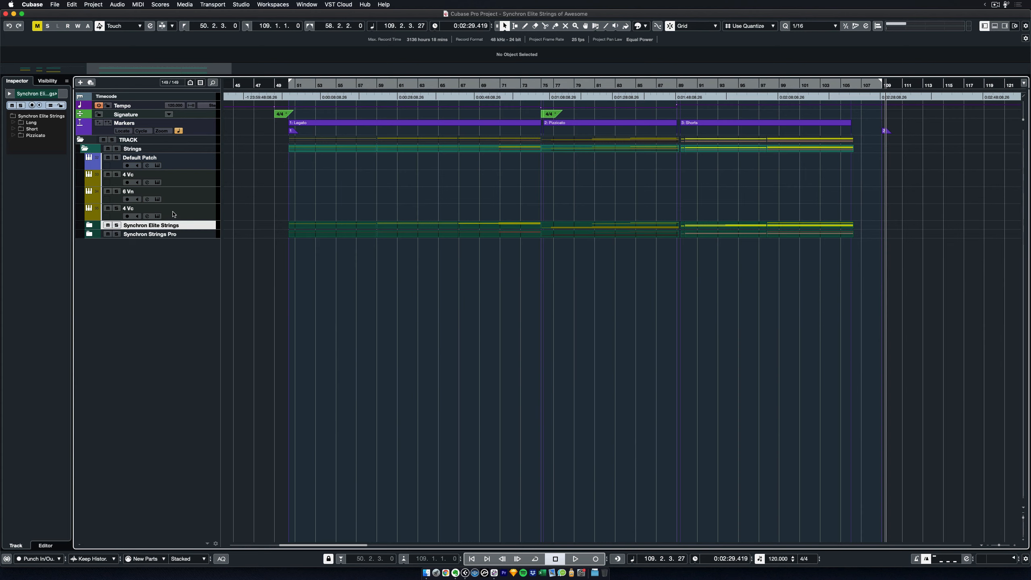
pyautogui.click(188, 168)
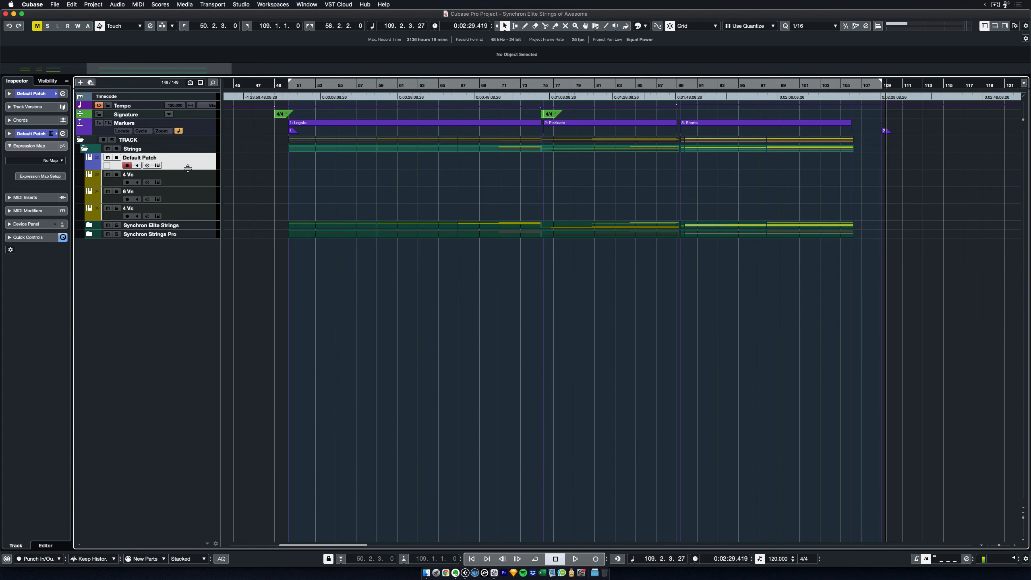
pyautogui.click(157, 165)
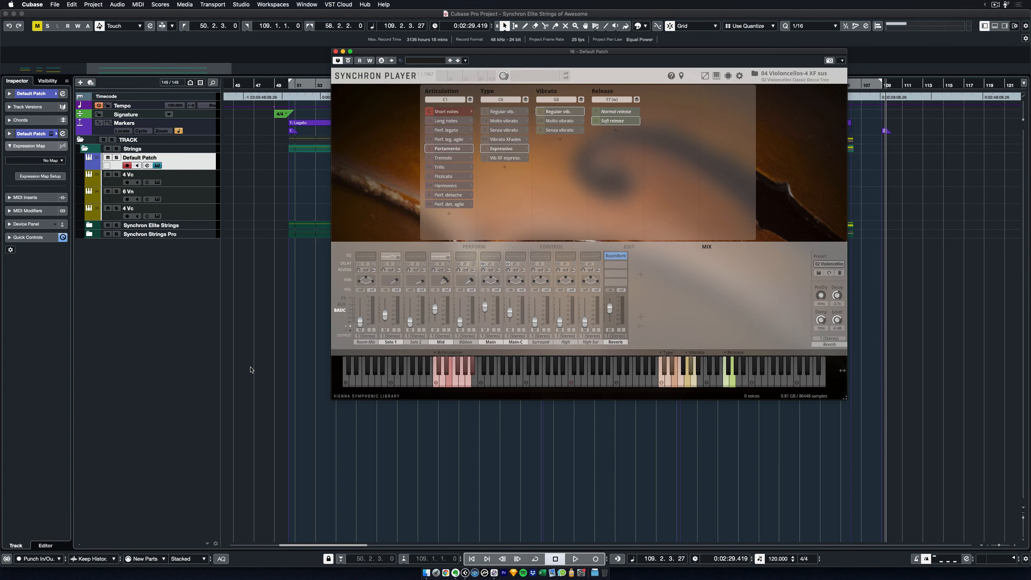